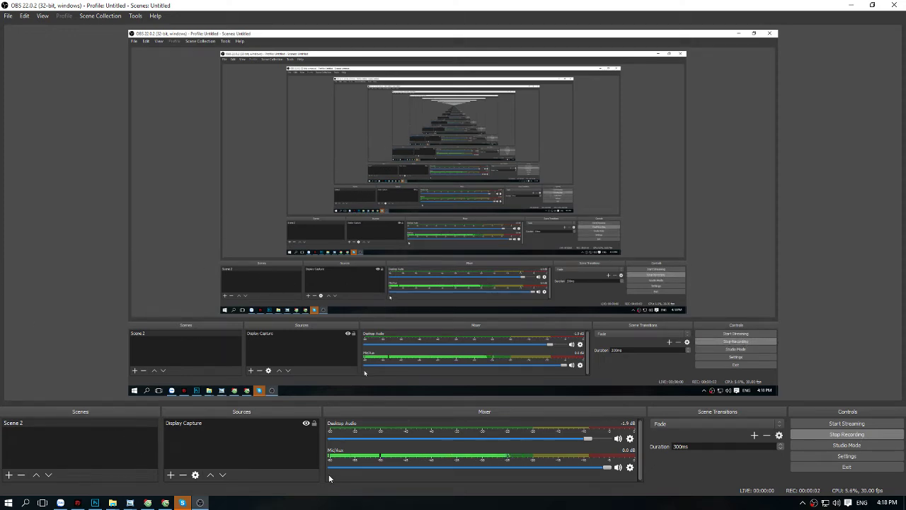
# Refresh the desktop several times from its right-click menu.
pyautogui.moveTo(113, 501)
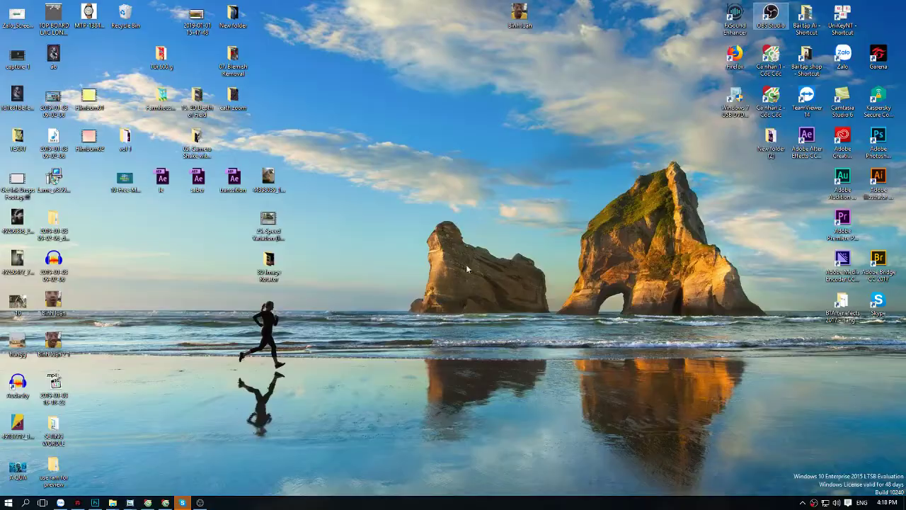
pyautogui.rightClick(466, 225)
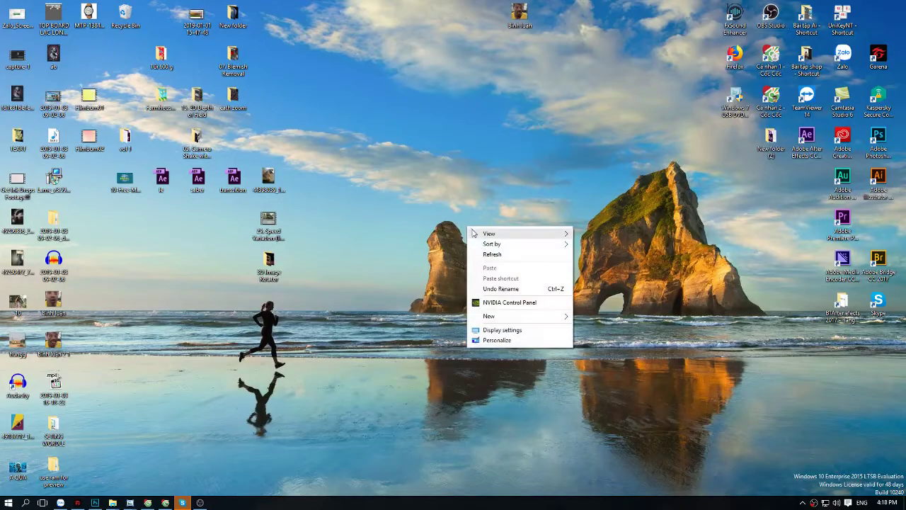
pyautogui.click(489, 253)
pyautogui.rightClick(532, 184)
pyautogui.click(552, 206)
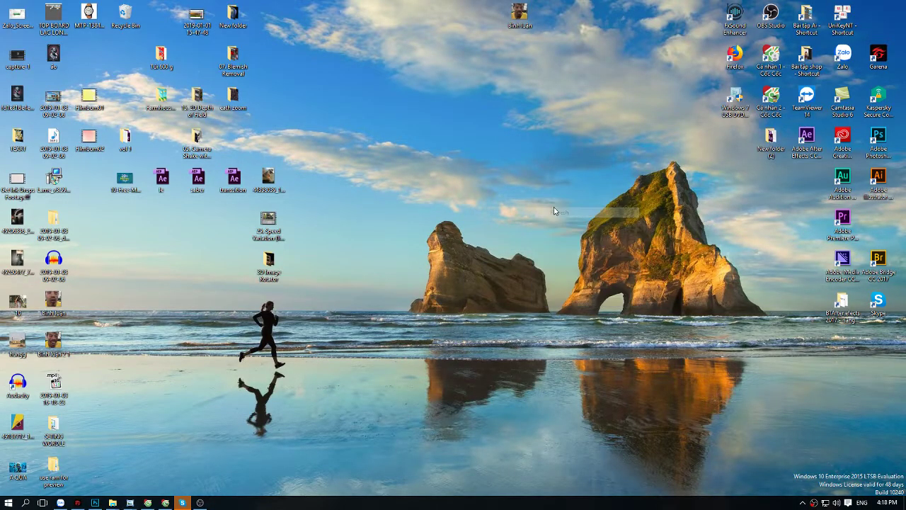
pyautogui.rightClick(570, 178)
pyautogui.click(588, 206)
pyautogui.rightClick(595, 177)
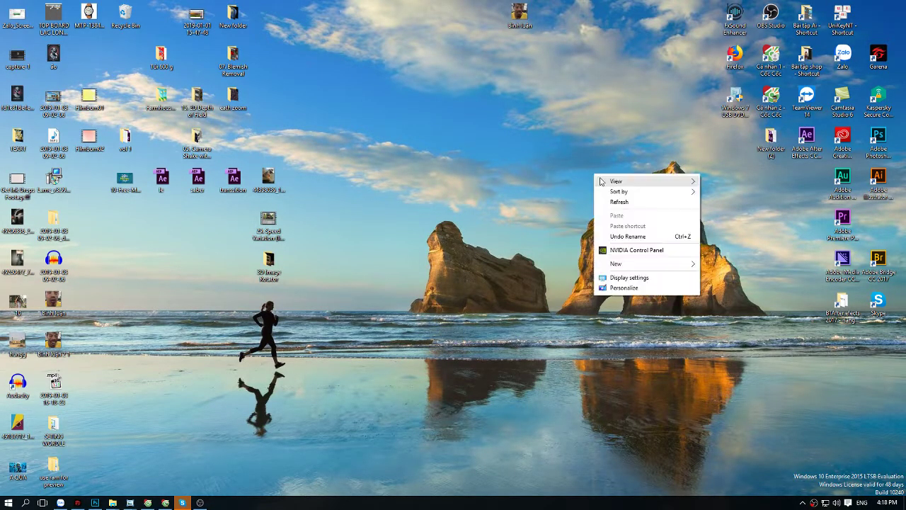
pyautogui.click(602, 204)
# Refresh the desktop a few more times, then open File Explorer with Win+E.
pyautogui.rightClick(580, 184)
pyautogui.click(593, 209)
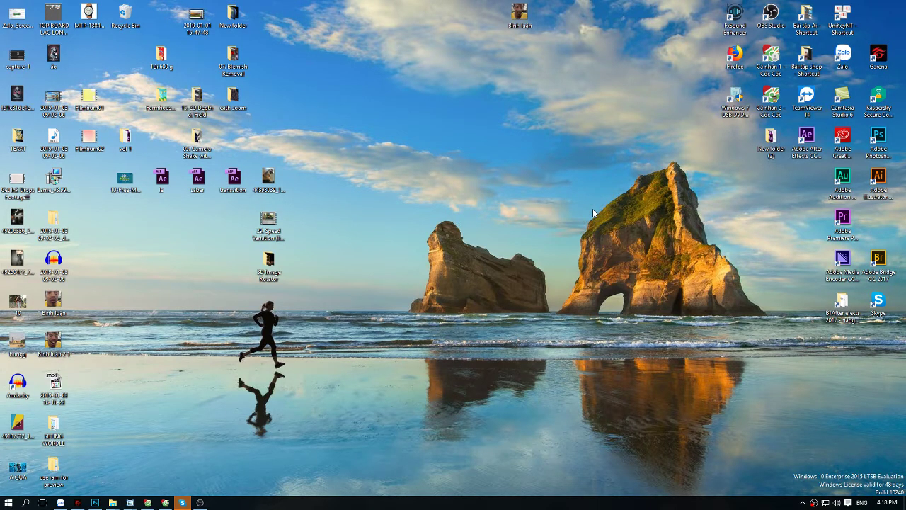
pyautogui.rightClick(592, 148)
pyautogui.click(610, 173)
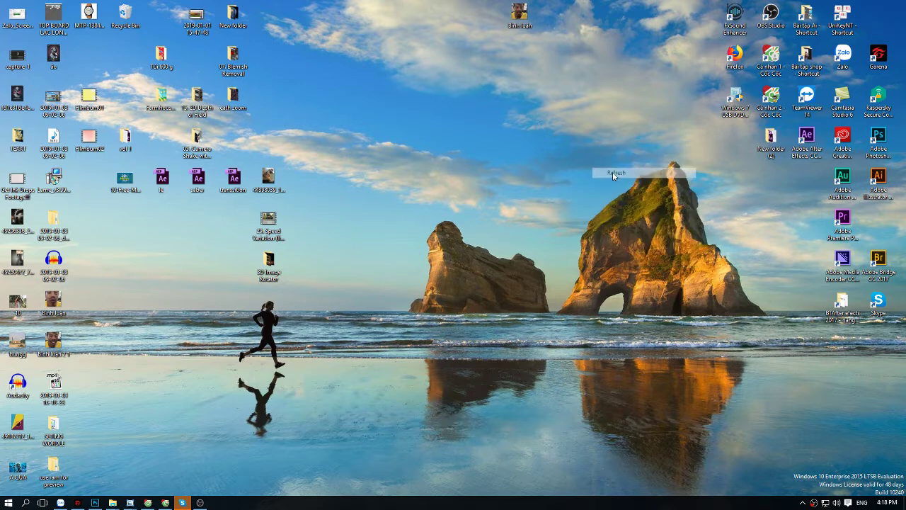
pyautogui.rightClick(586, 150)
pyautogui.click(607, 177)
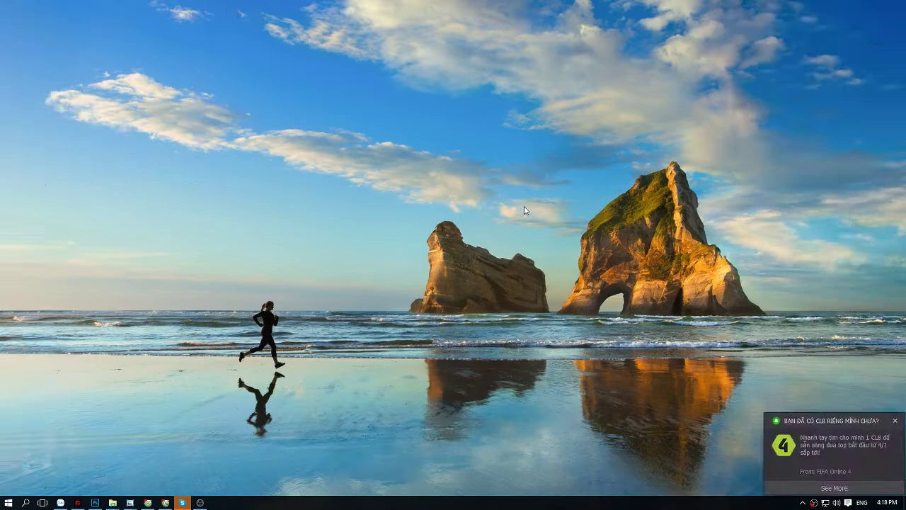
pyautogui.press('super+e')
# Open drive G: and go through SET- UP, PHẦN MỀM DESIGN and ADOBE to RCB design After cc 2015.
pyautogui.click(49, 228)
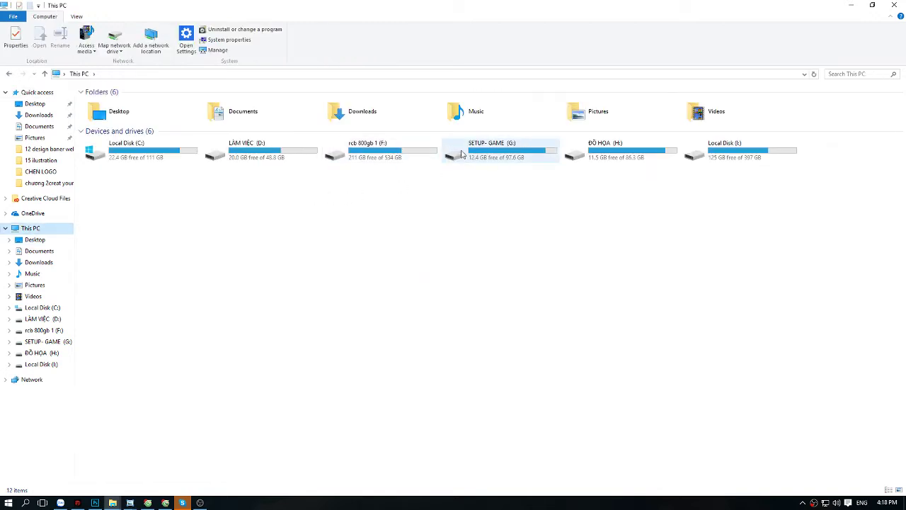
pyautogui.doubleClick(512, 158)
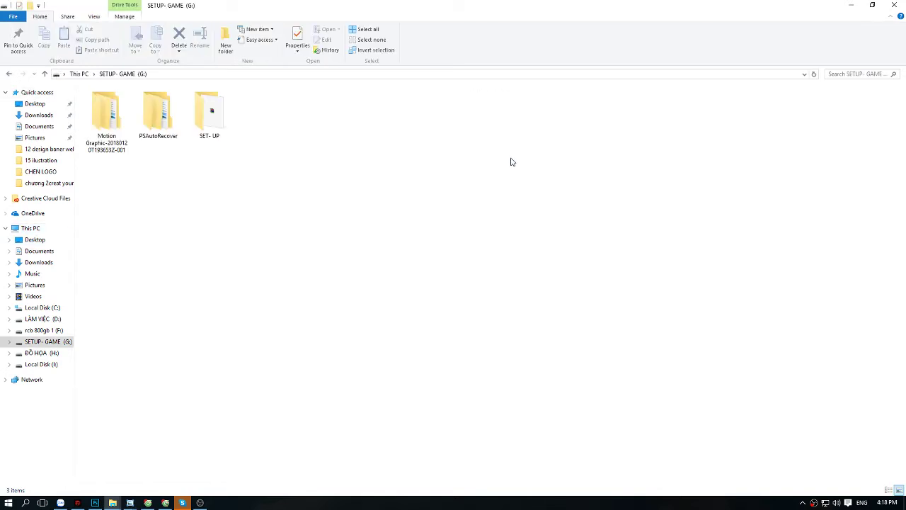
pyautogui.doubleClick(210, 117)
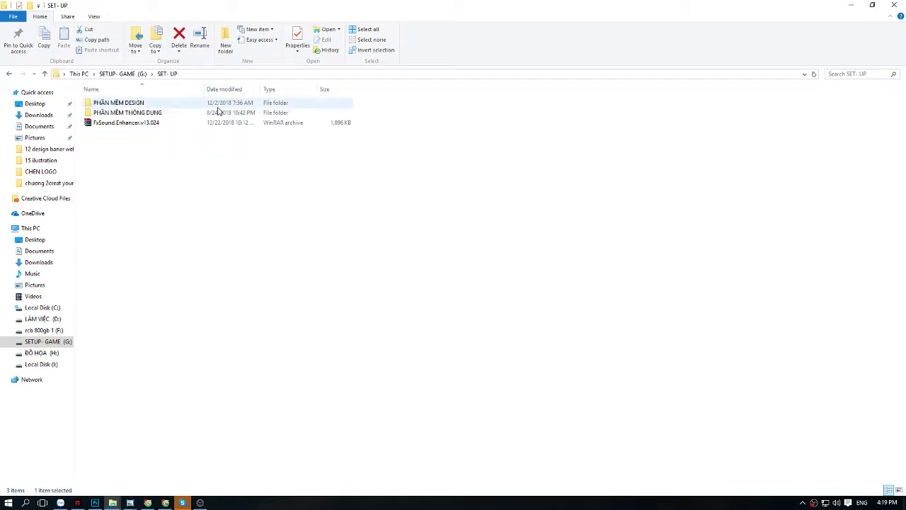
pyautogui.doubleClick(138, 103)
pyautogui.doubleClick(135, 103)
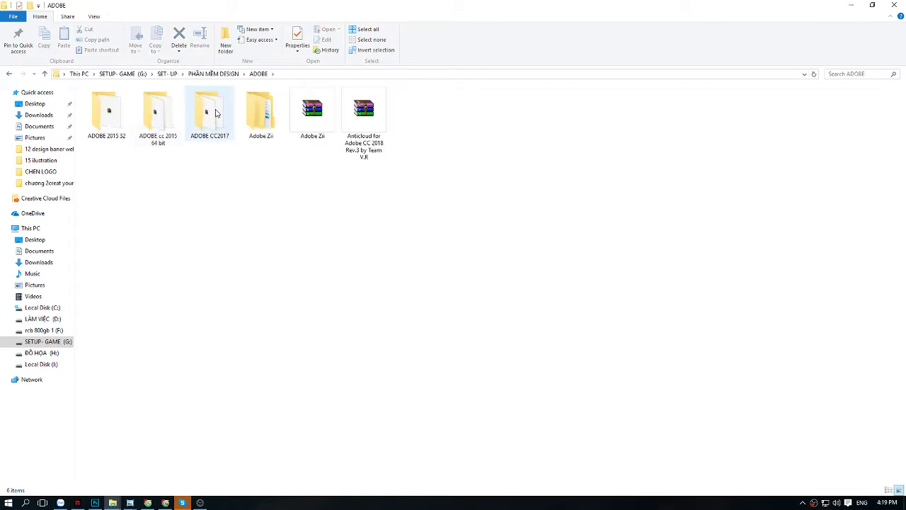
pyautogui.doubleClick(158, 115)
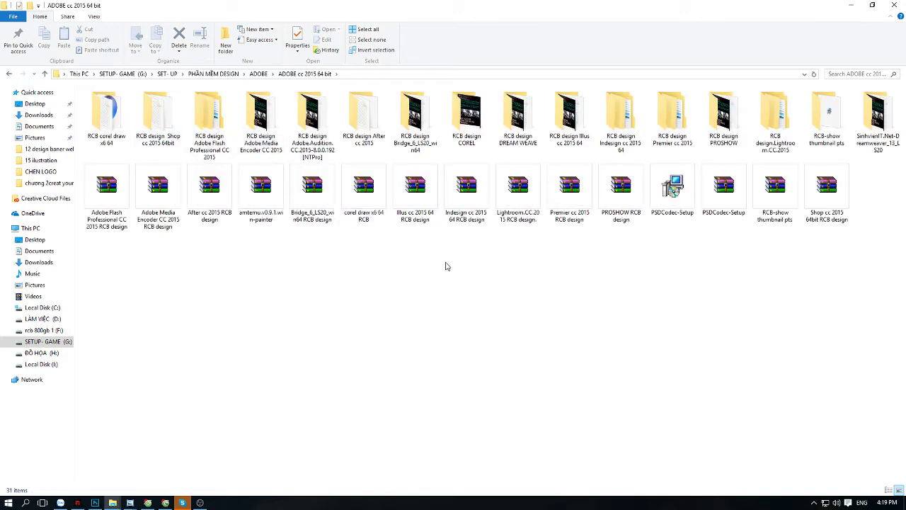
pyautogui.doubleClick(345, 118)
# From RCB design After cc 2015, go into plugin and open the OPTICAL FLARE folder.
pyautogui.doubleClick(119, 123)
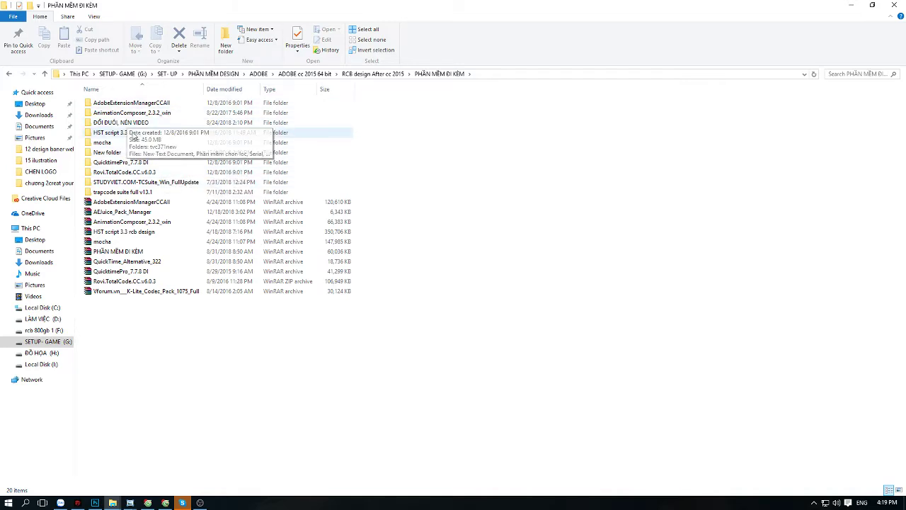
pyautogui.click(375, 74)
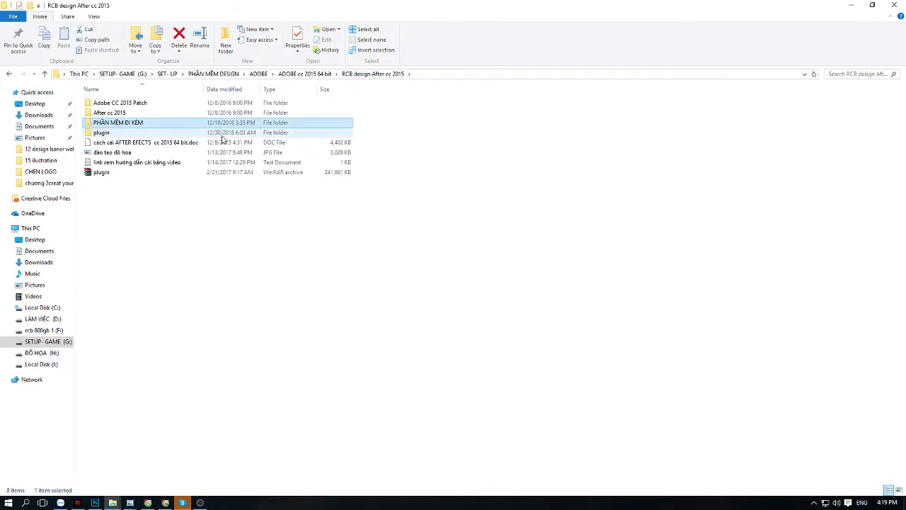
pyautogui.doubleClick(222, 134)
pyautogui.click(113, 124)
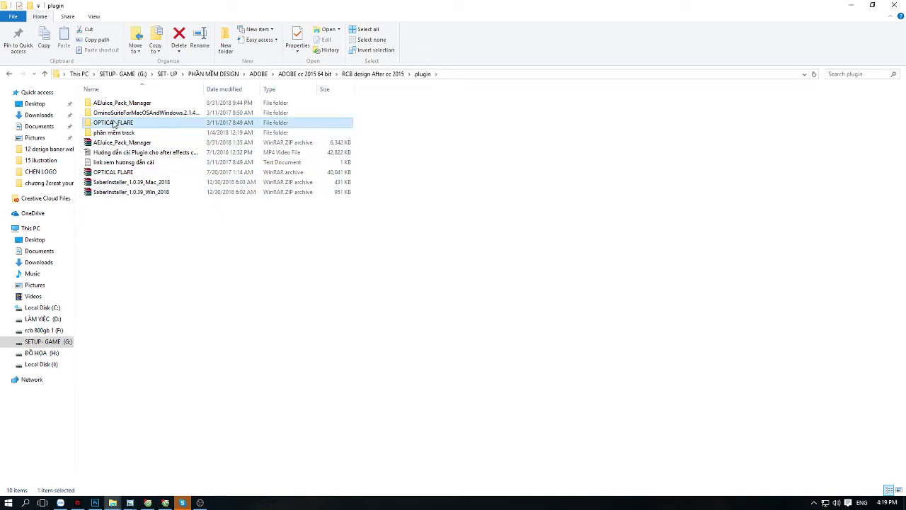
pyautogui.doubleClick(114, 124)
pyautogui.doubleClick(160, 104)
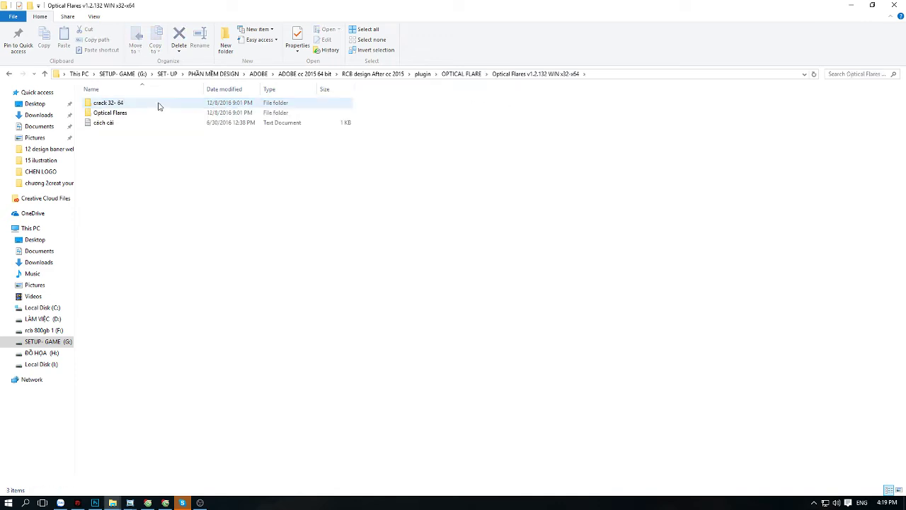
pyautogui.click(10, 74)
pyautogui.click(10, 74)
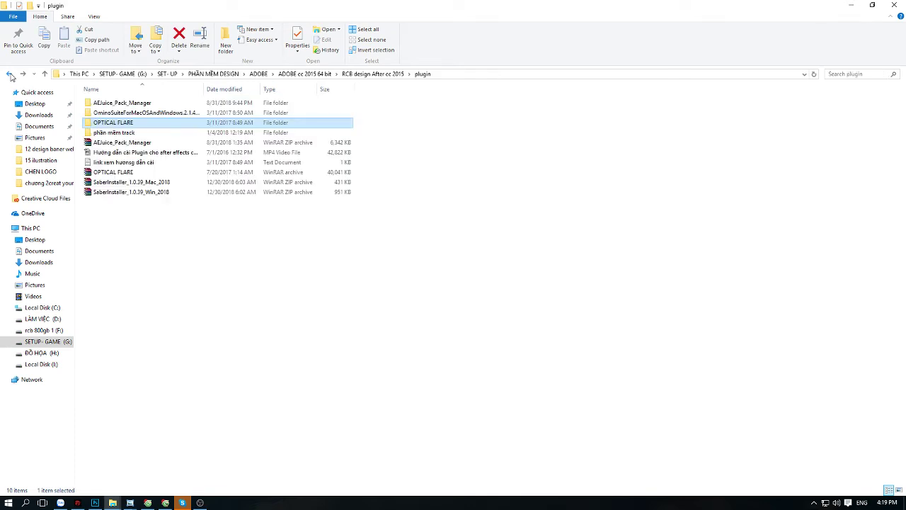
pyautogui.doubleClick(113, 123)
# Open the install guide link text file in Notepad, then close it.
pyautogui.click(135, 115)
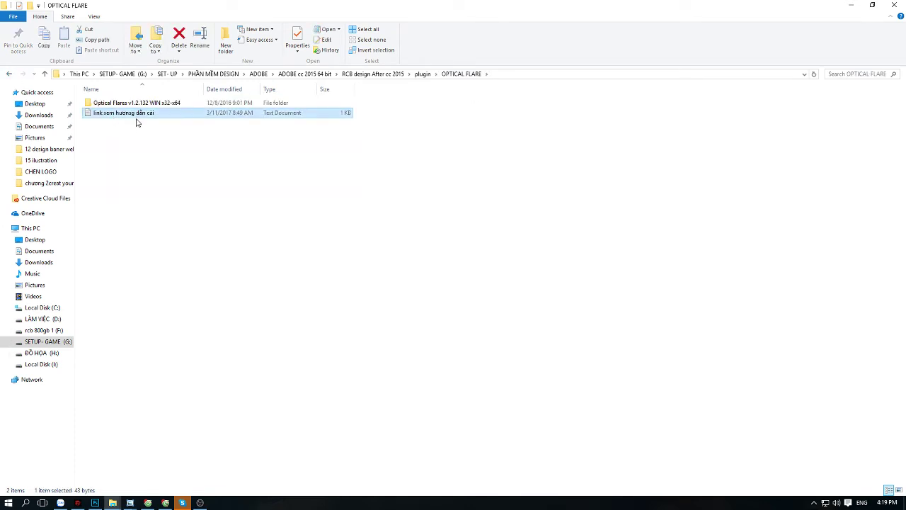
pyautogui.doubleClick(110, 113)
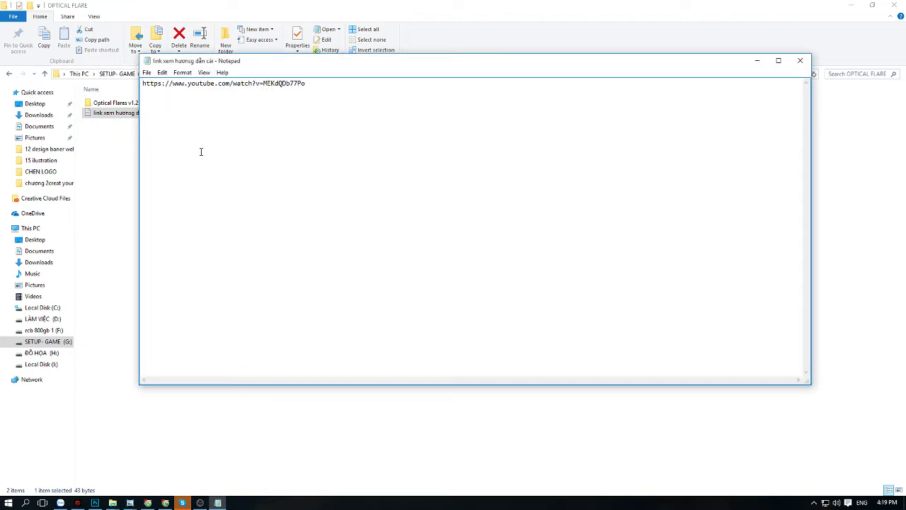
pyautogui.click(800, 61)
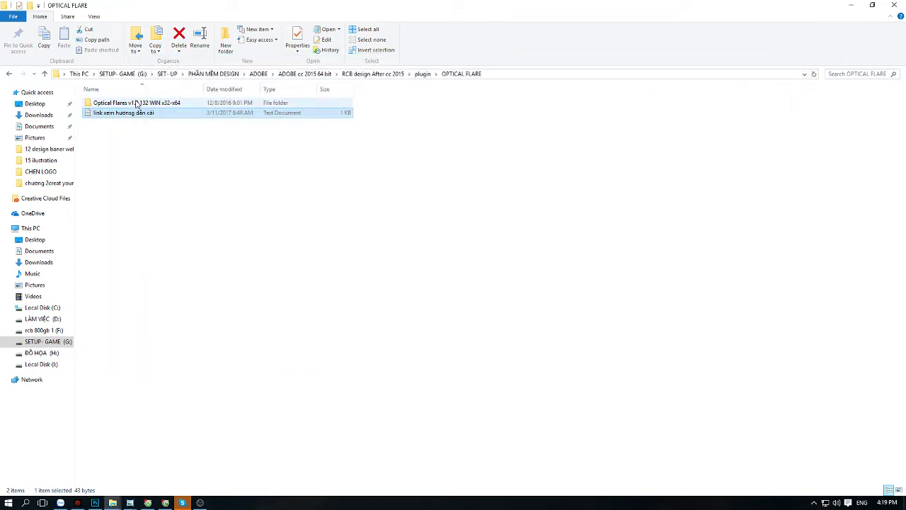
# Browse the Optical Flares, Presets and crack 32- 64 subfolders of the v1.2.132 package.
pyautogui.doubleClick(114, 102)
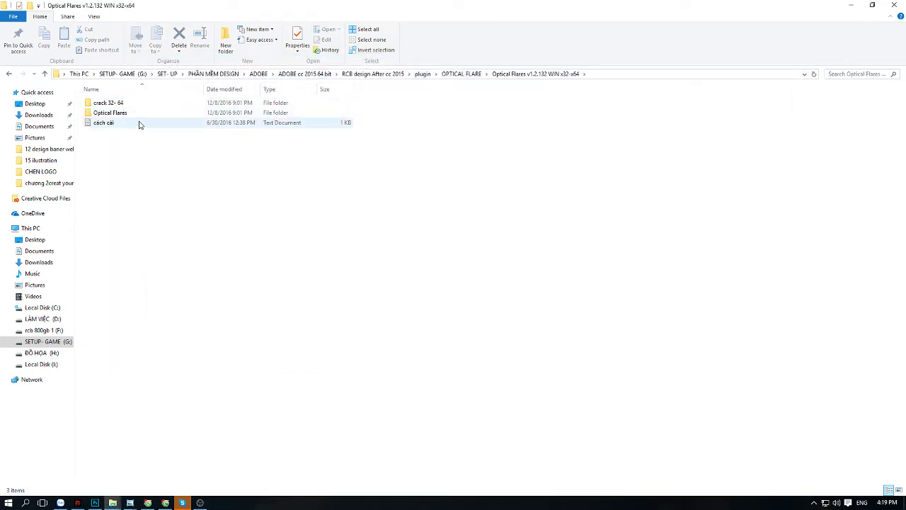
pyautogui.doubleClick(106, 115)
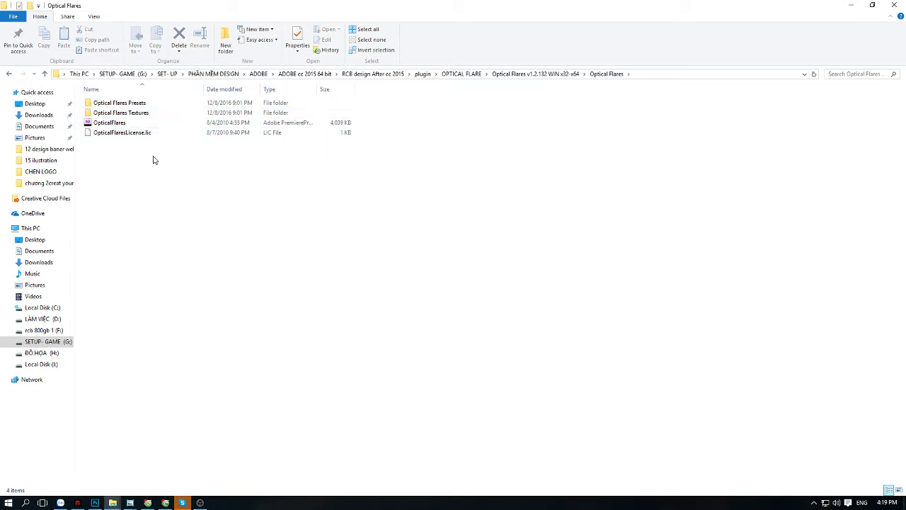
pyautogui.doubleClick(117, 103)
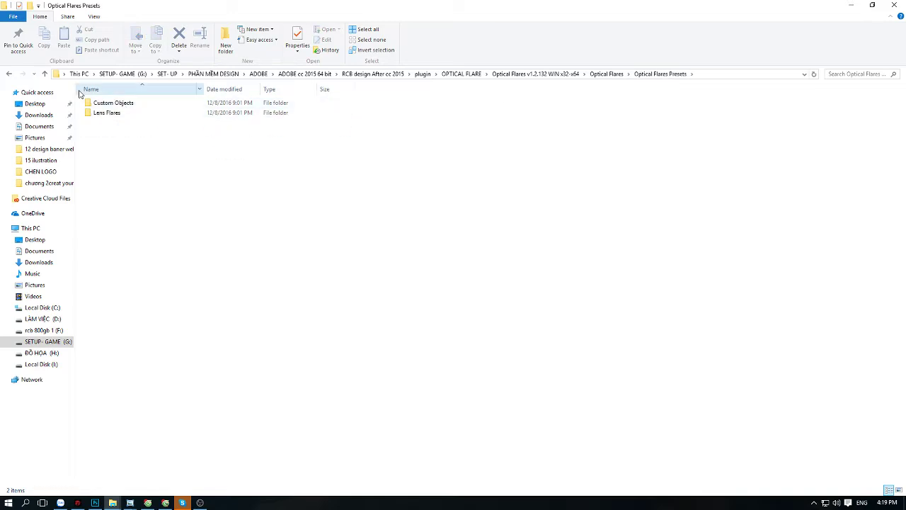
pyautogui.click(9, 74)
pyautogui.click(9, 73)
pyautogui.doubleClick(99, 103)
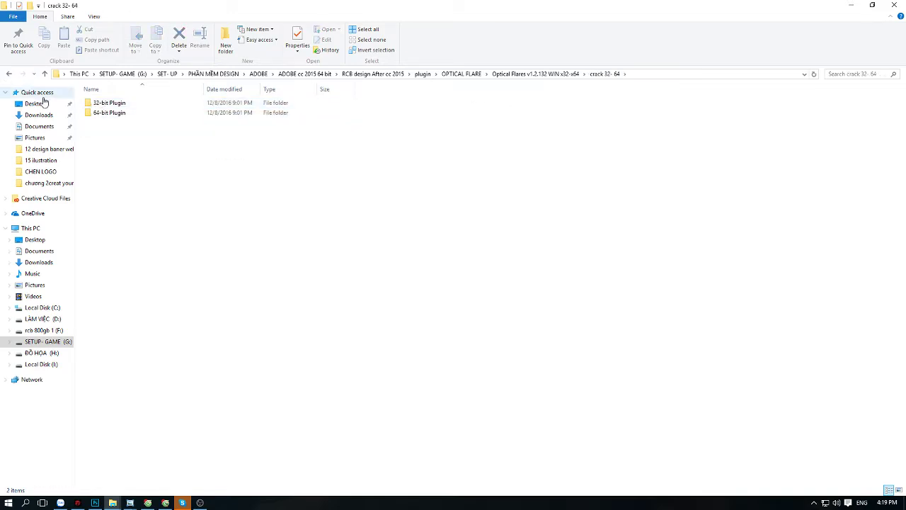
pyautogui.click(9, 73)
# Copy the Optical Flares plugin folder from the v1.2.132 package.
pyautogui.rightClick(111, 115)
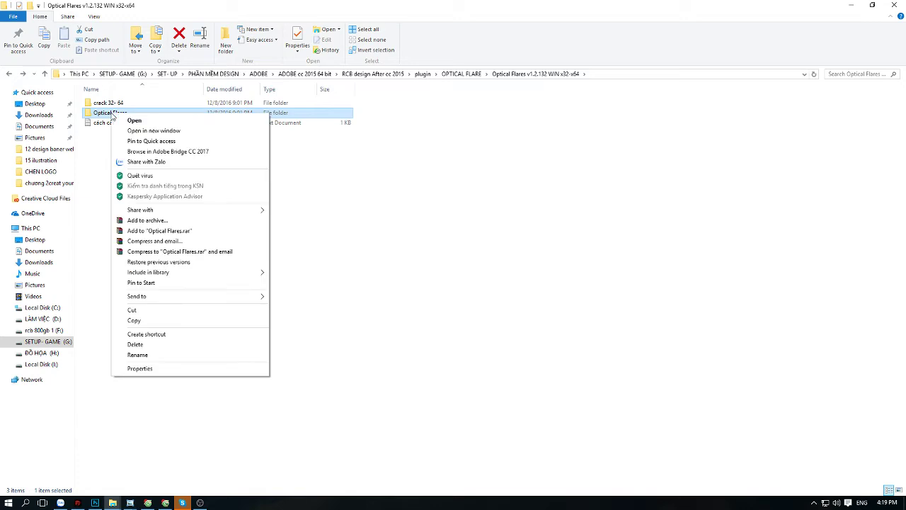
pyautogui.click(137, 322)
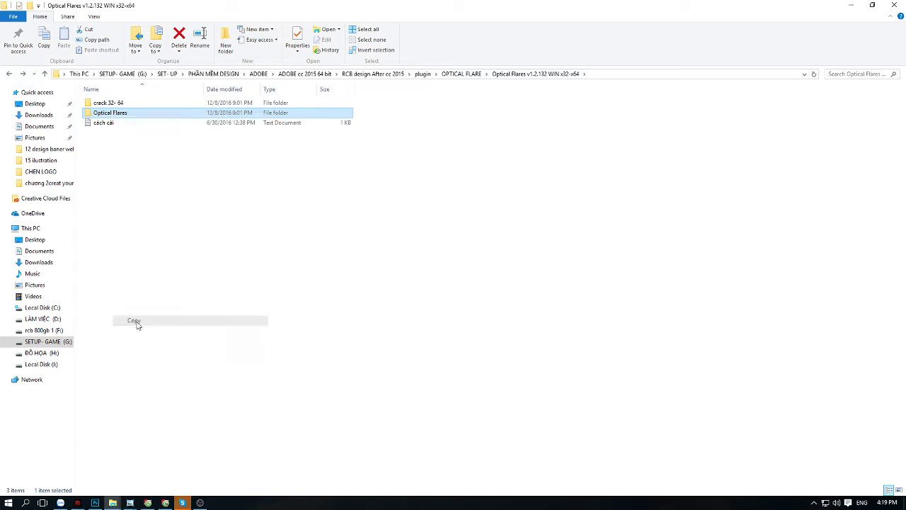
pyautogui.rightClick(118, 113)
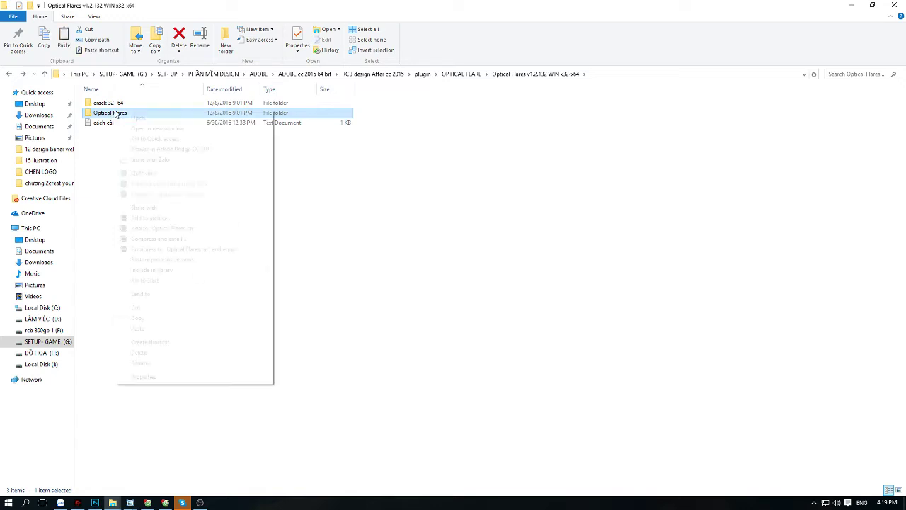
pyautogui.click(146, 321)
pyautogui.click(385, 267)
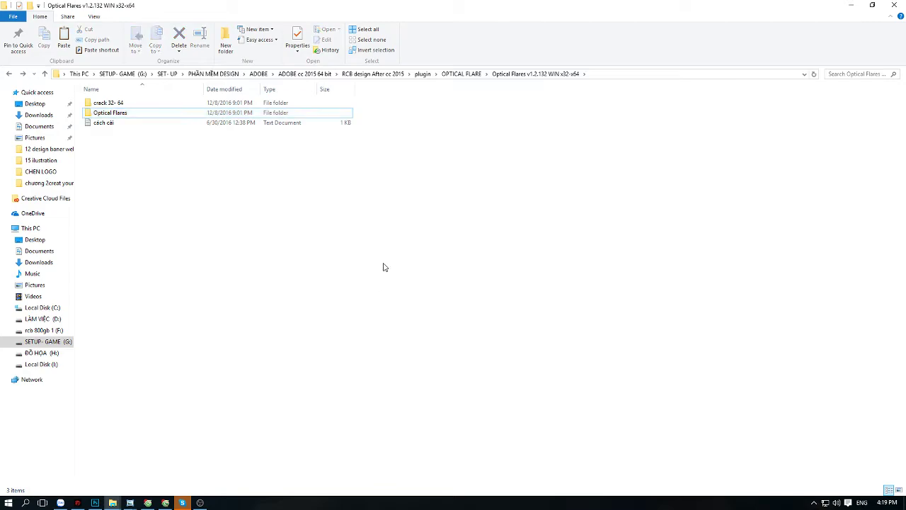
# Show the desktop with Win+D and refresh it.
pyautogui.press('super+d')
pyautogui.rightClick(373, 222)
pyautogui.click(400, 242)
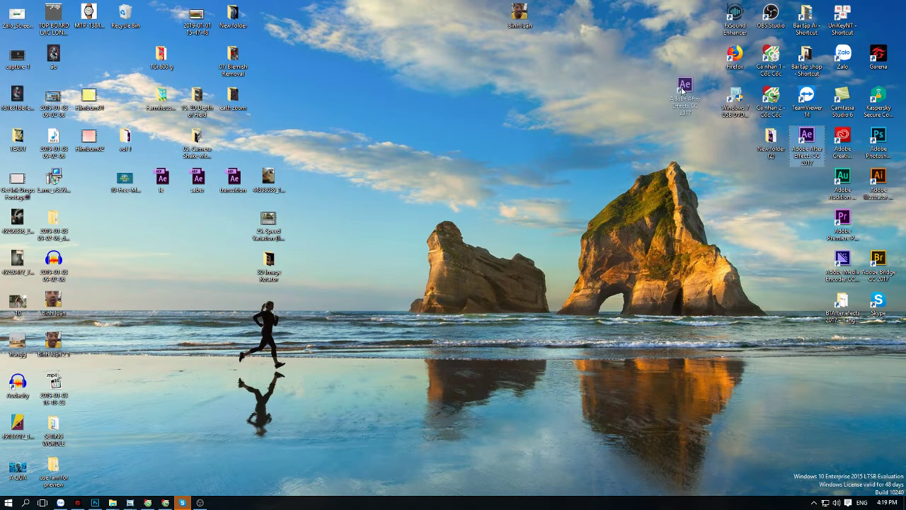
# Move the After Effects shortcut to the top of the desktop and open its Start-menu file location.
pyautogui.moveTo(802, 143); pyautogui.dragTo(658, 20)
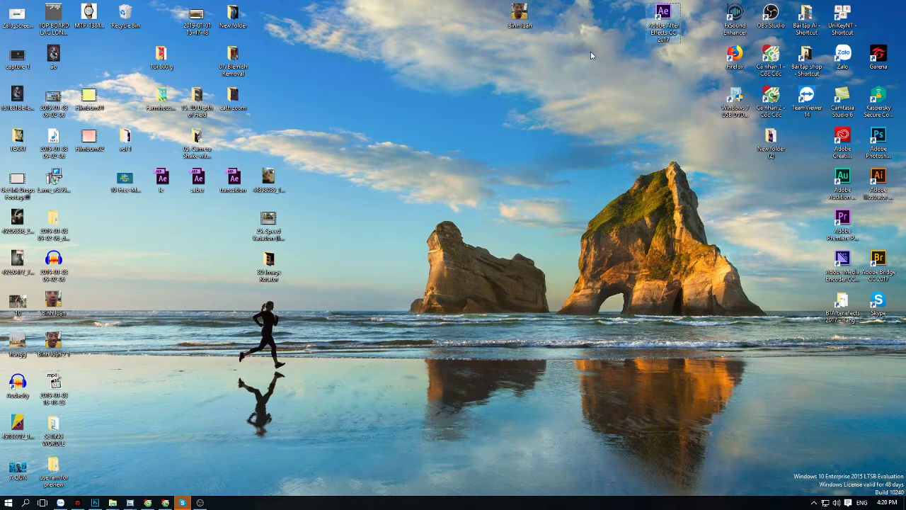
pyautogui.click(9, 502)
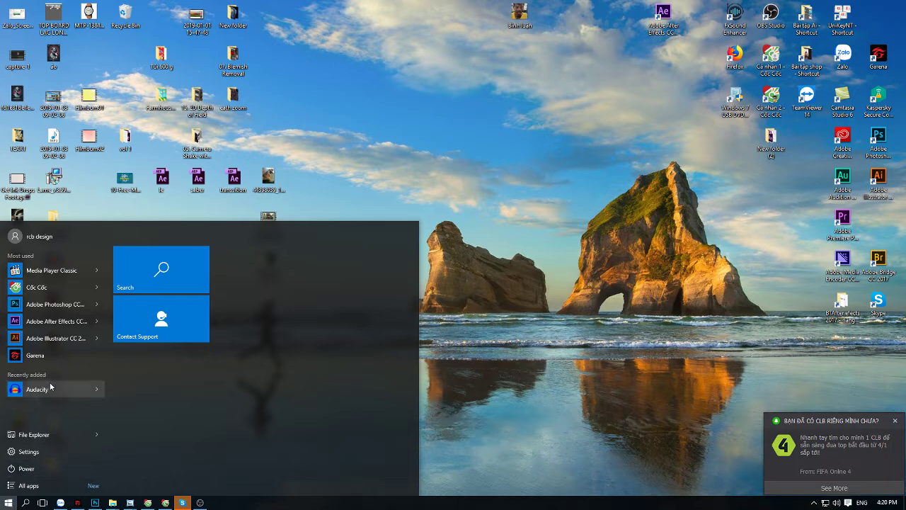
pyautogui.rightClick(48, 322)
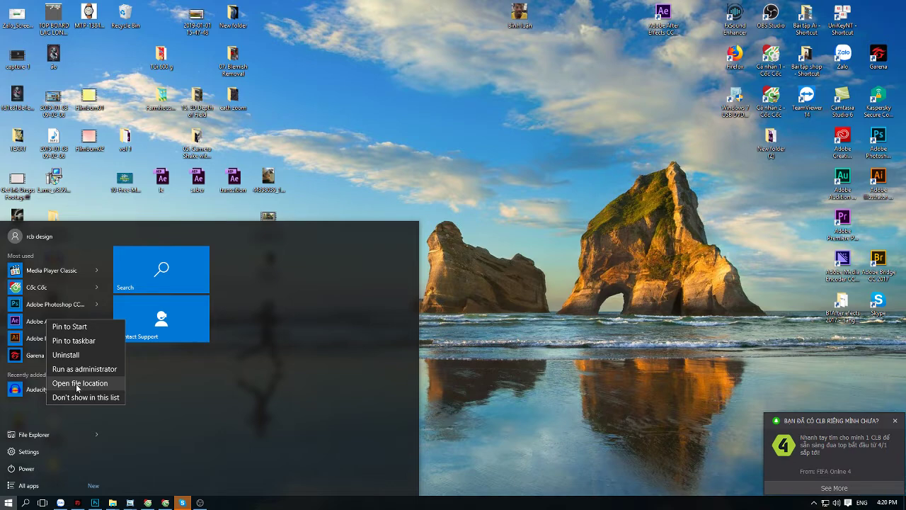
pyautogui.click(78, 383)
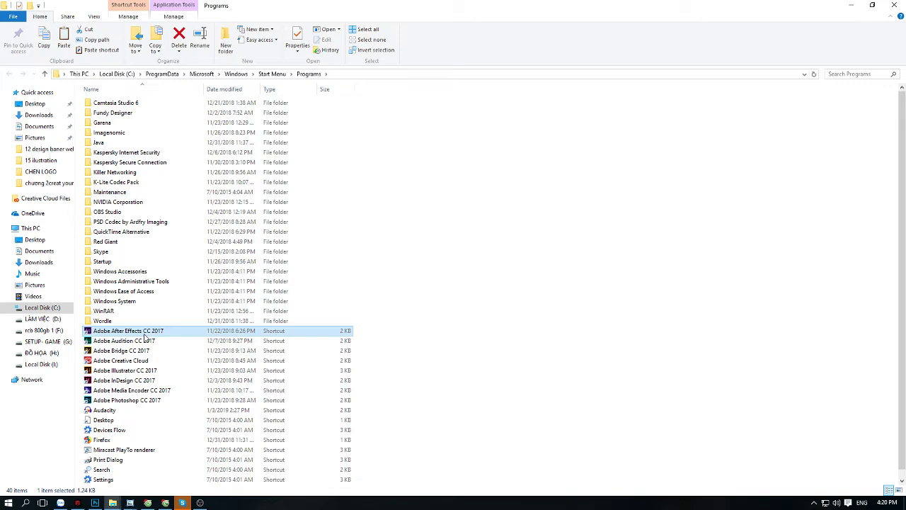
# Go to the After Effects CC 2017 install folder and open the Support Files Plug-ins folder.
pyautogui.rightClick(145, 336)
pyautogui.click(178, 334)
pyautogui.rightClick(179, 334)
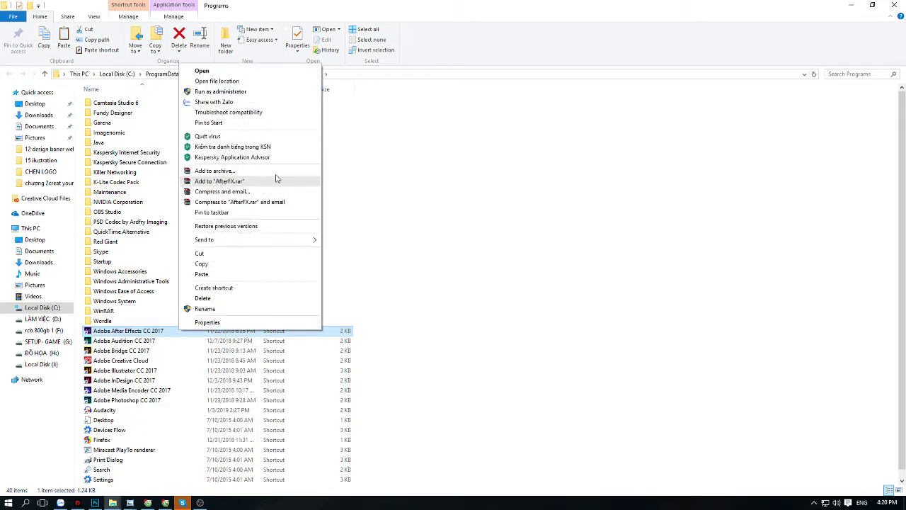
pyautogui.click(236, 82)
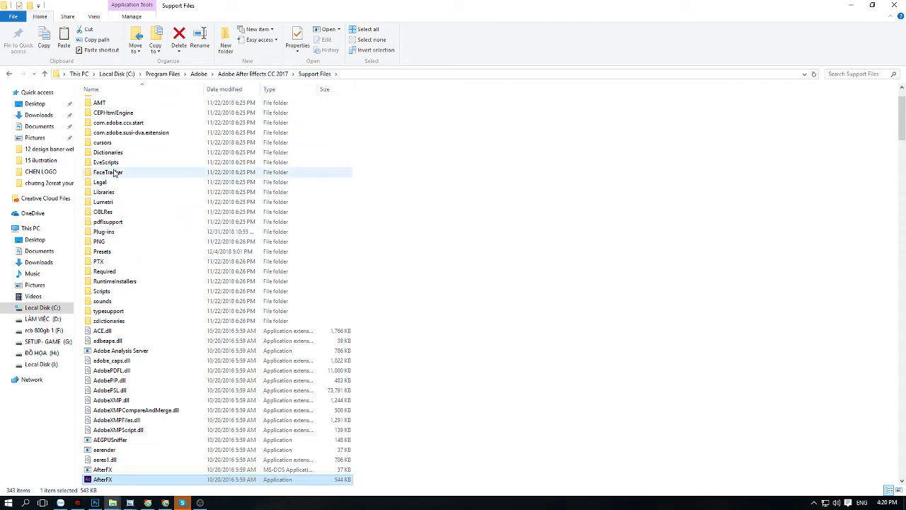
pyautogui.scroll(2, 138, 193)
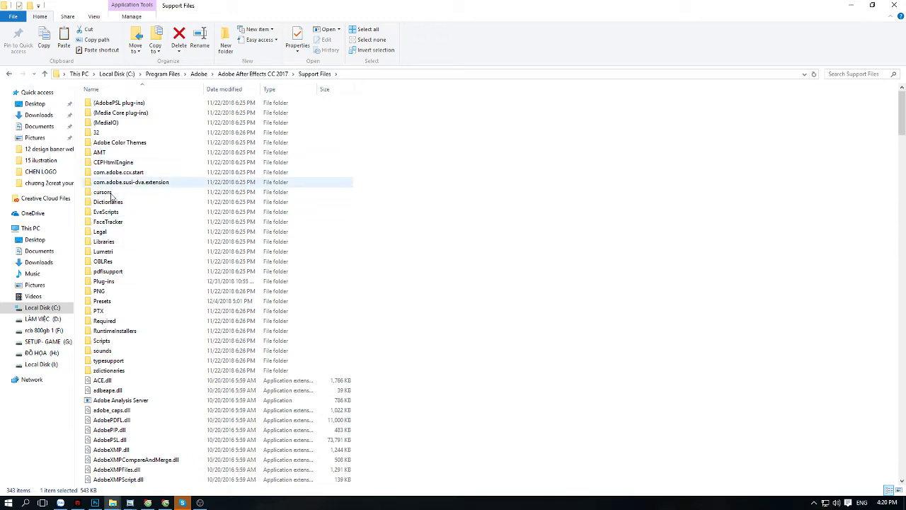
pyautogui.doubleClick(104, 281)
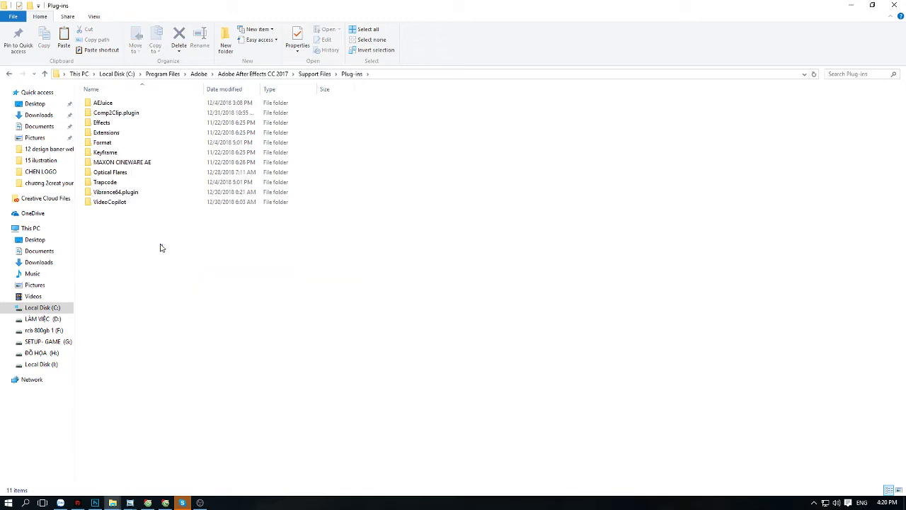
# Paste the copied Optical Flares folder into Plug-ins and close the Replace or Skip Files prompt.
pyautogui.rightClick(161, 247)
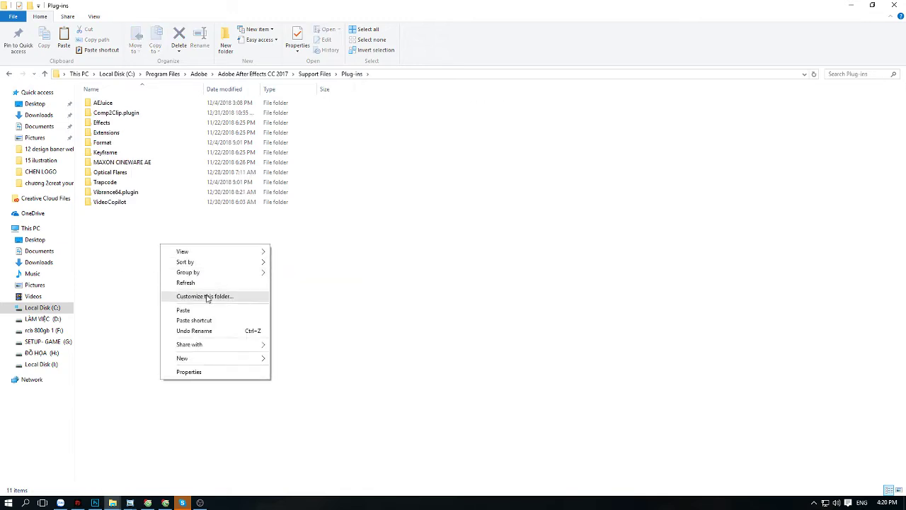
pyautogui.click(113, 245)
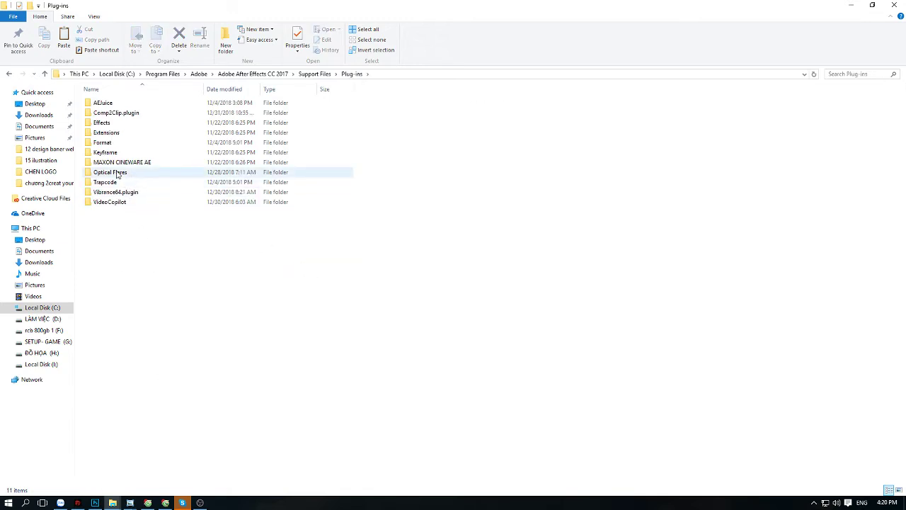
pyautogui.rightClick(127, 243)
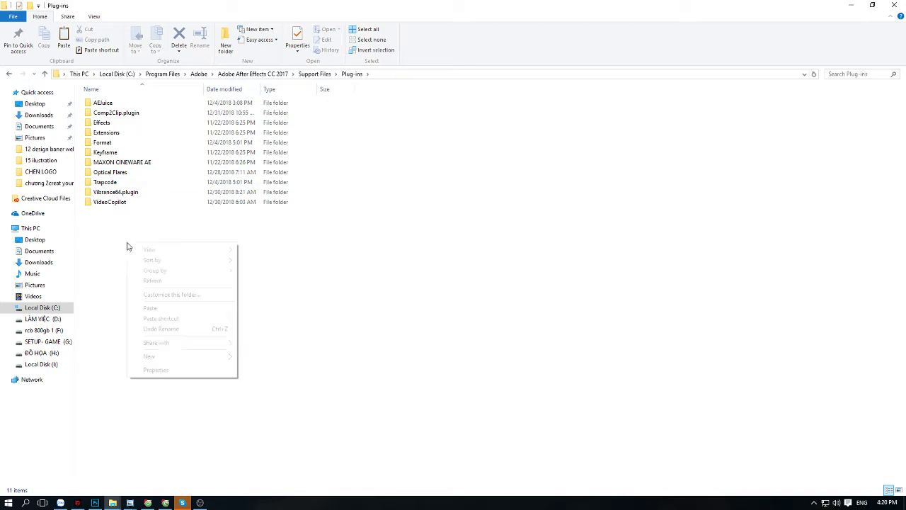
pyautogui.click(117, 300)
pyautogui.rightClick(126, 251)
pyautogui.click(150, 317)
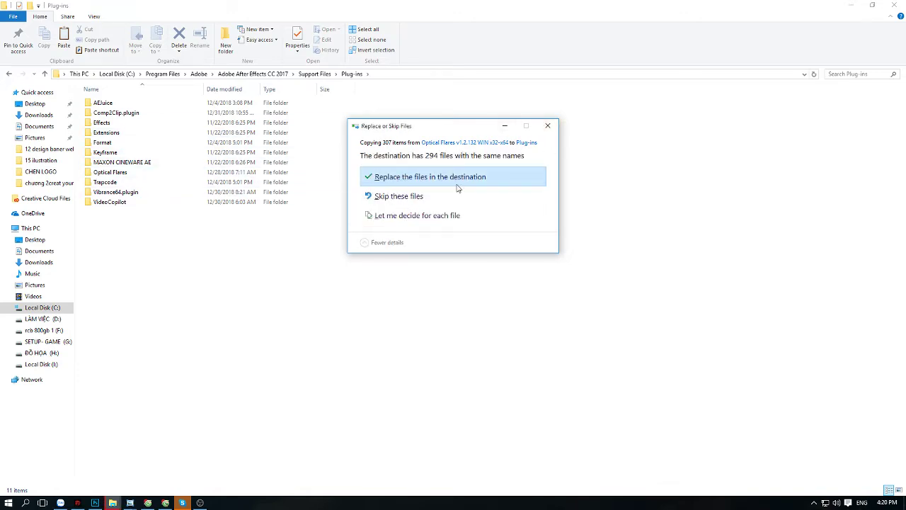
pyautogui.click(550, 126)
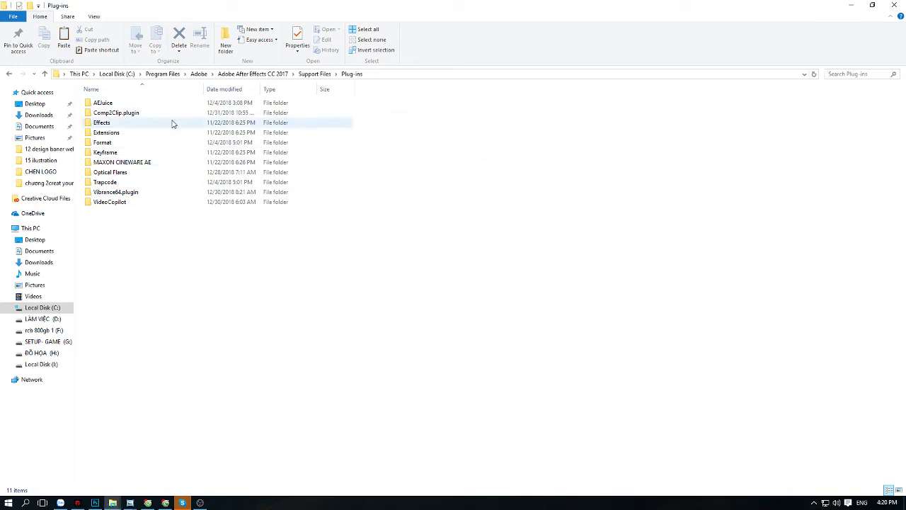
# Close the Plug-ins window, refresh the desktop, and start After Effects CC 2017 from its shortcut.
pyautogui.click(901, 7)
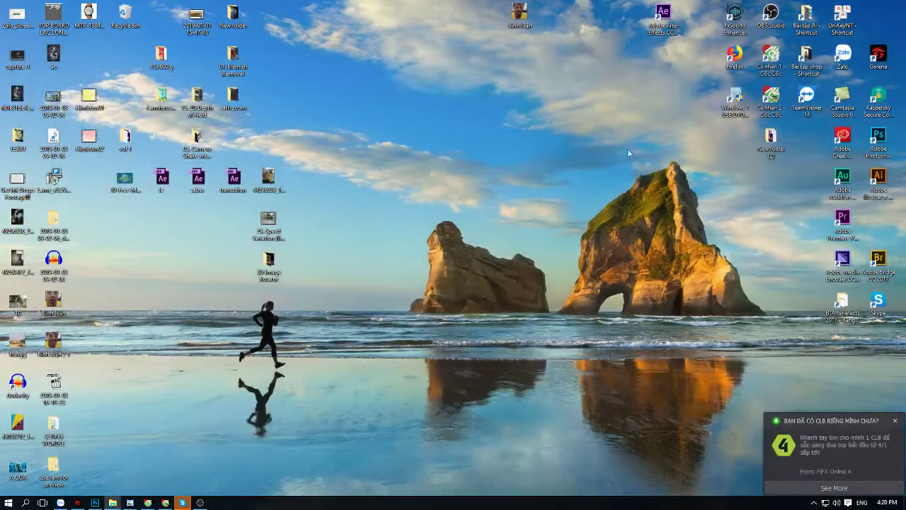
pyautogui.rightClick(542, 224)
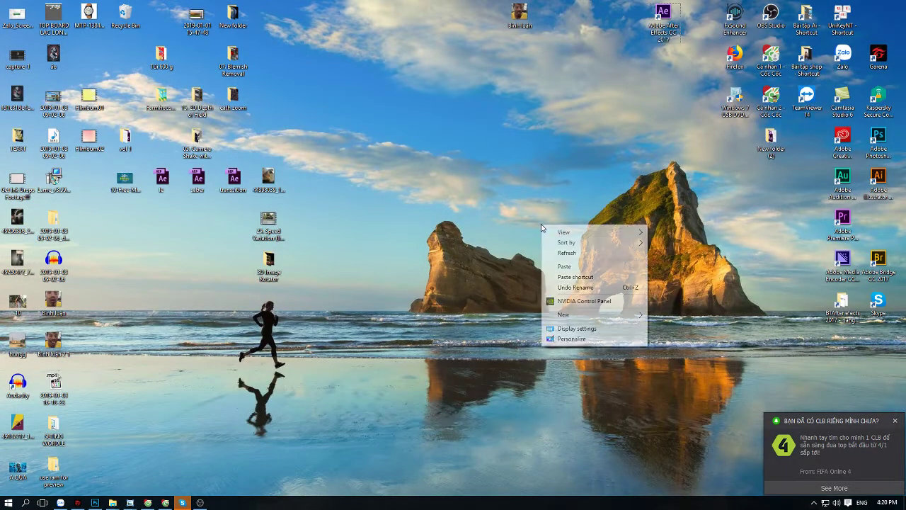
pyautogui.click(563, 252)
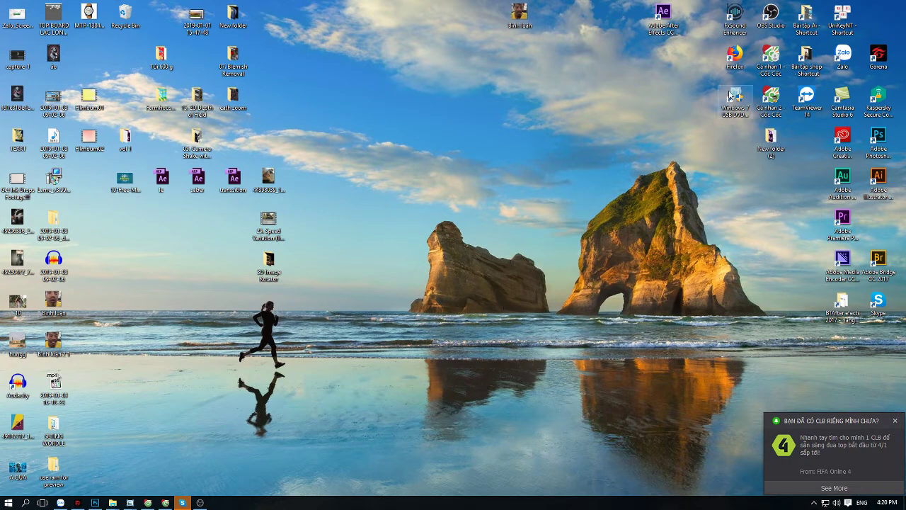
pyautogui.click(664, 9)
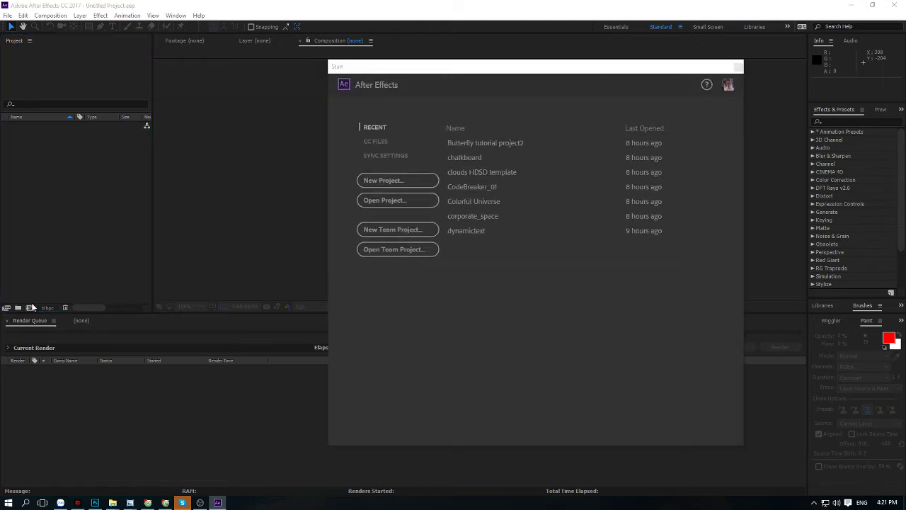
# Cancel the new composition, import A QUA.psd from the Desktop as a composition, and open it.
pyautogui.click(30, 307)
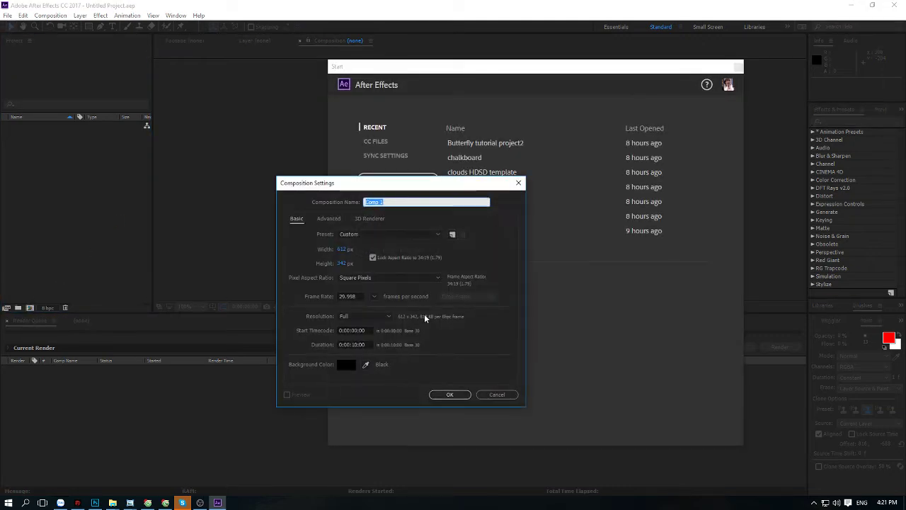
pyautogui.click(504, 400)
pyautogui.doubleClick(109, 196)
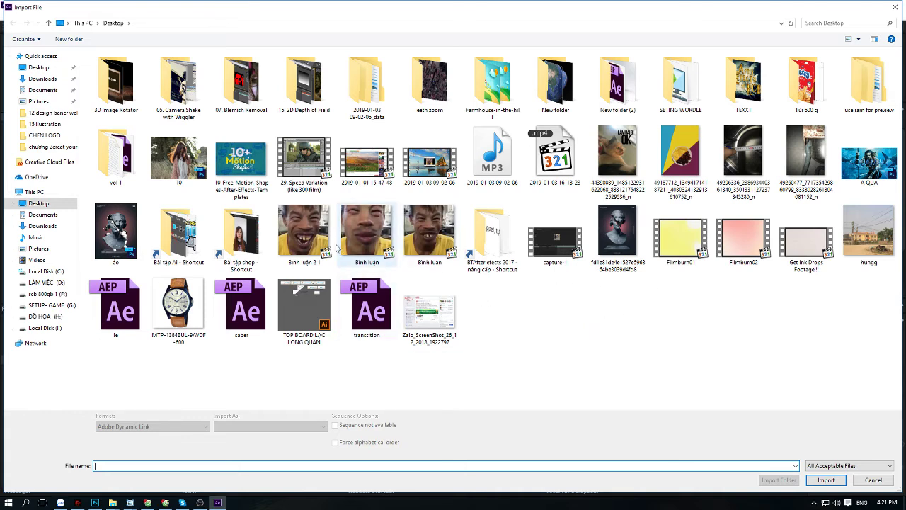
pyautogui.click(304, 230)
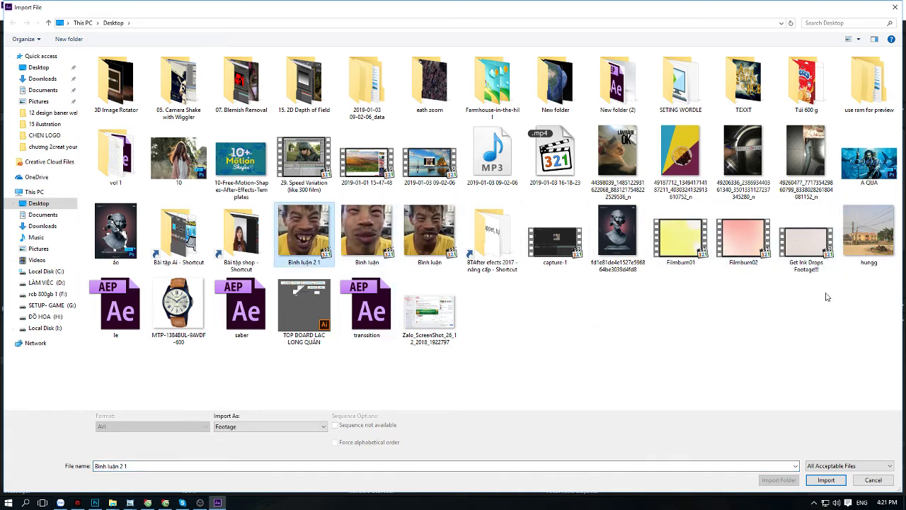
pyautogui.doubleClick(878, 162)
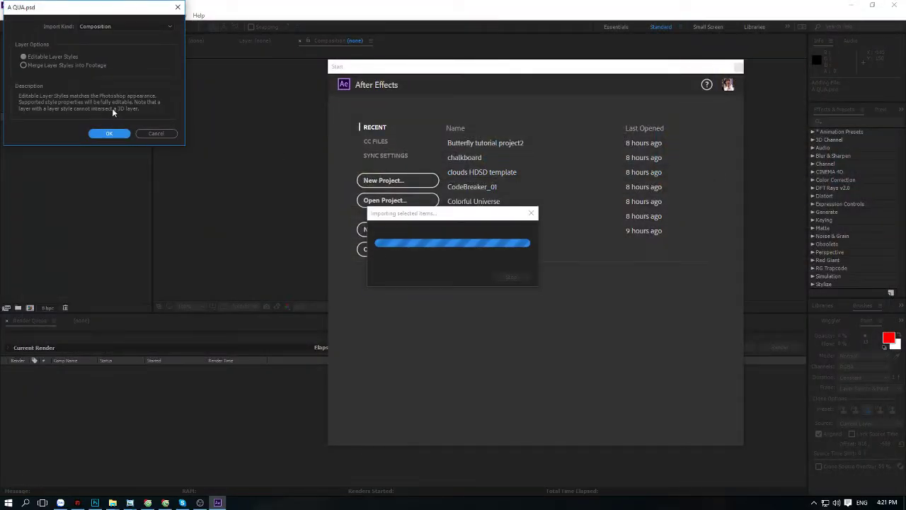
pyautogui.click(110, 133)
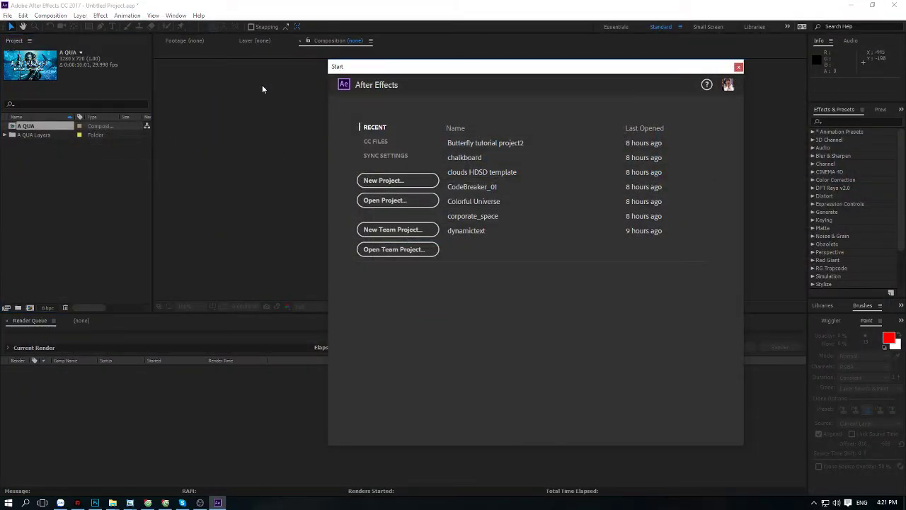
pyautogui.doubleClick(46, 125)
# Fit the A QUA frame in the viewer and add a full-frame black solid layer.
pyautogui.click(739, 67)
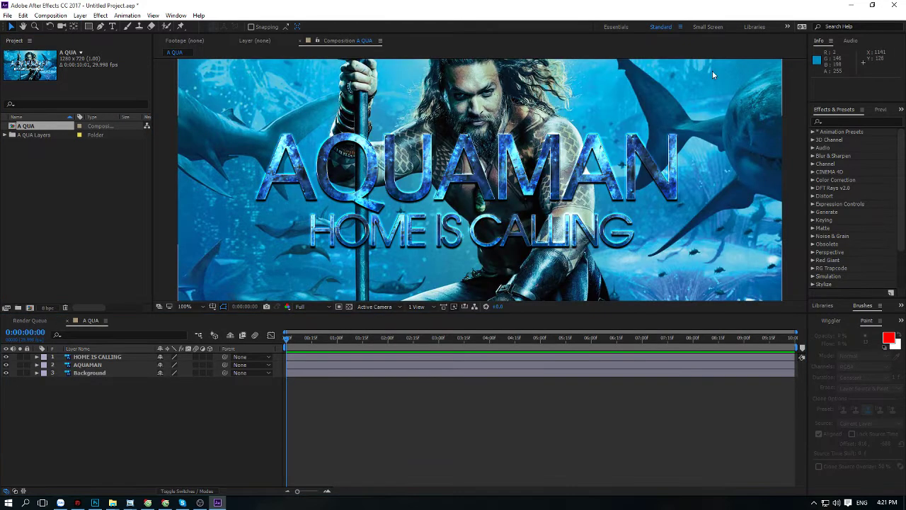
pyautogui.press(',')
pyautogui.press(',')
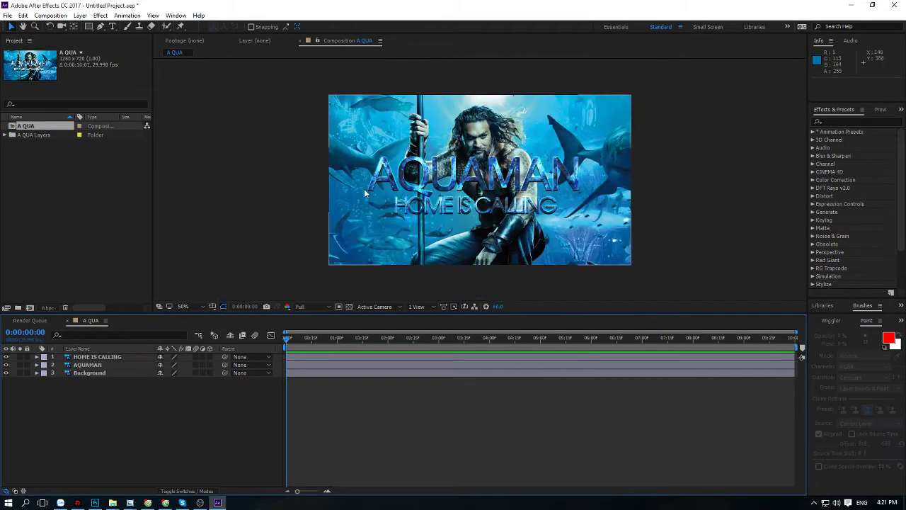
pyautogui.rightClick(97, 402)
pyautogui.click(68, 402)
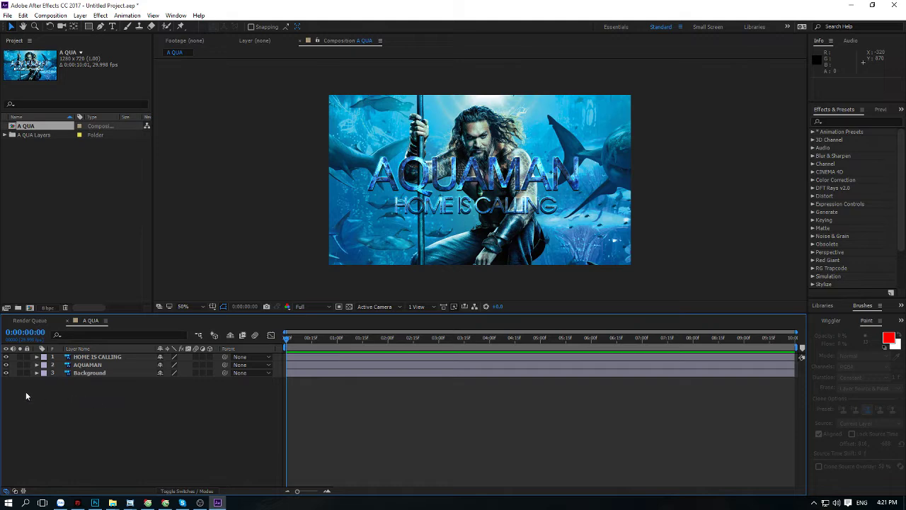
pyautogui.rightClick(61, 394)
pyautogui.moveTo(70, 399)
pyautogui.click(195, 422)
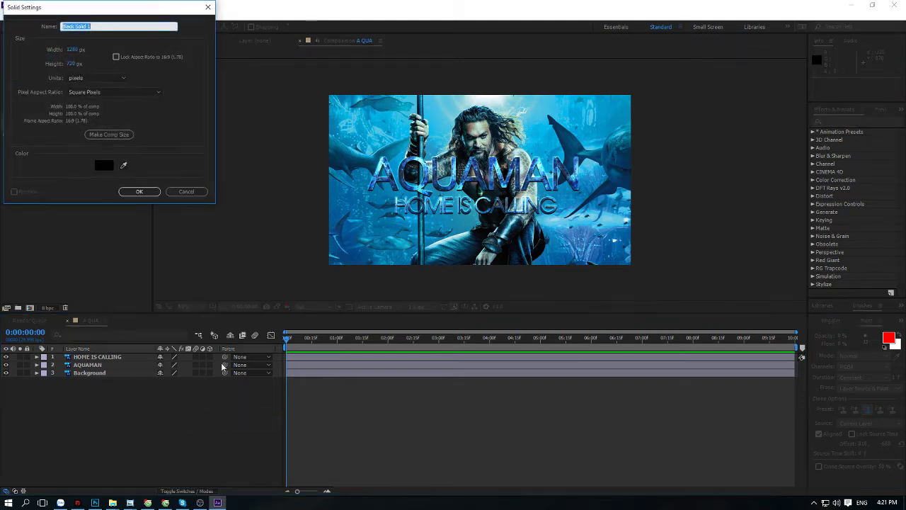
pyautogui.click(139, 191)
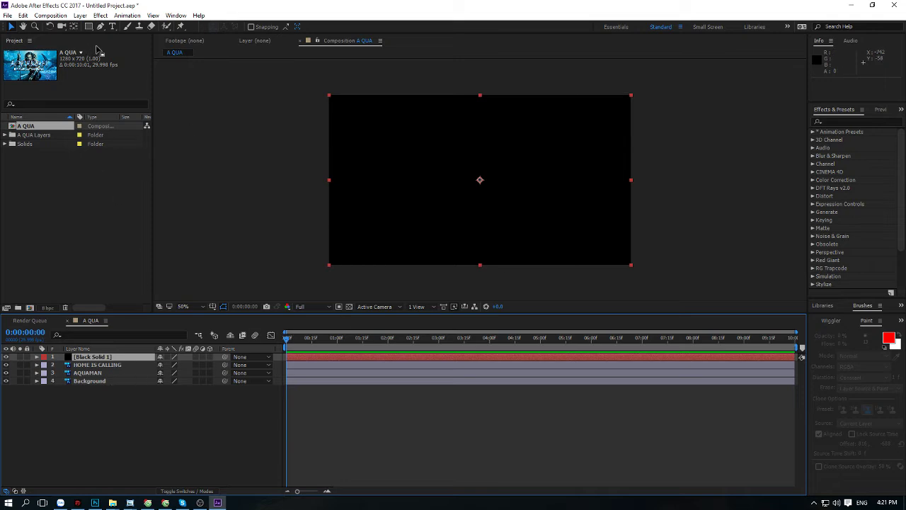
# Apply Video Copilot Optical Flares to the solid and drag the flare to 1034, 194.
pyautogui.click(101, 15)
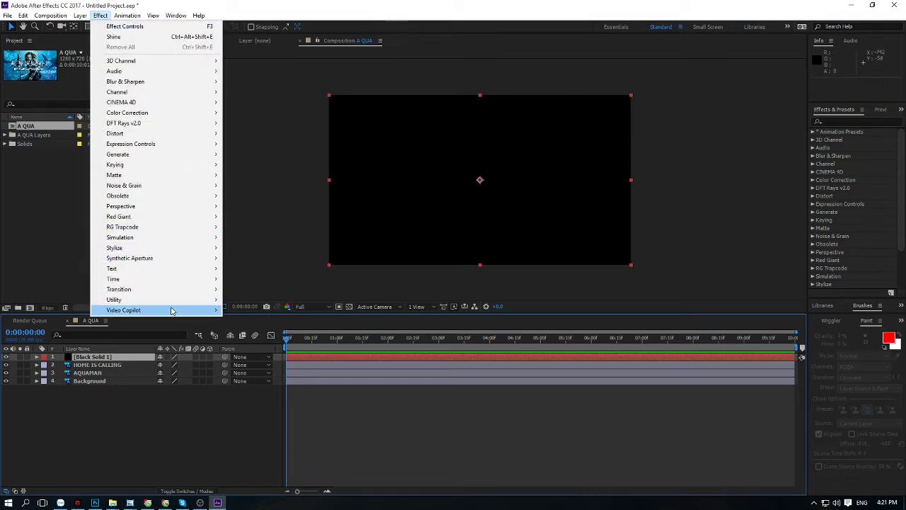
pyautogui.moveTo(134, 312)
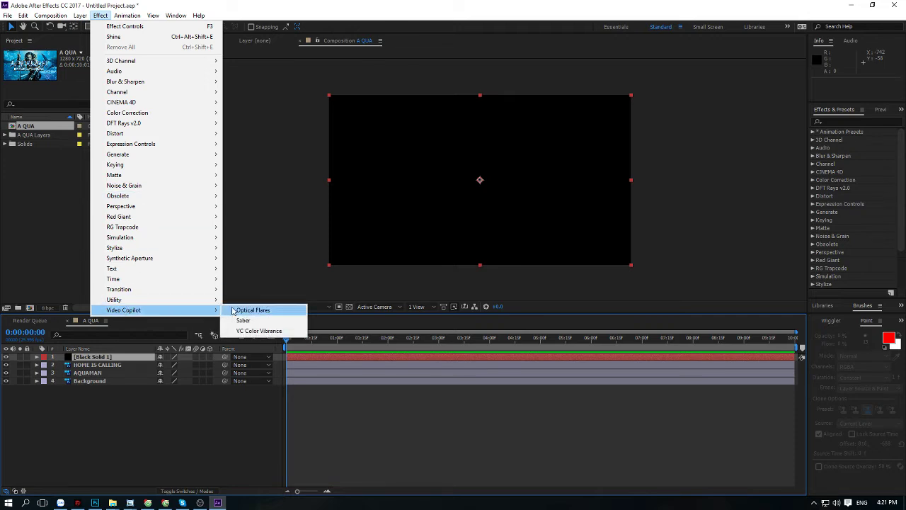
pyautogui.click(265, 312)
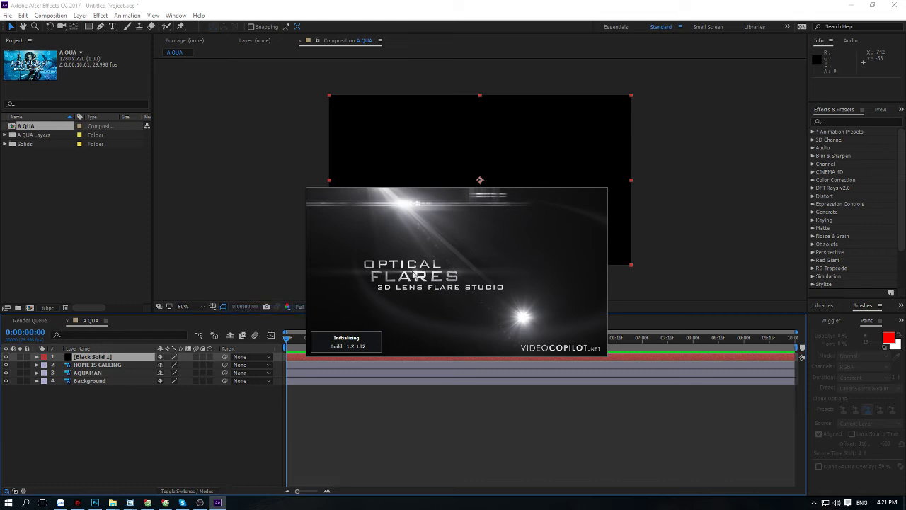
pyautogui.moveTo(401, 146)
pyautogui.mouseDown()
pyautogui.moveTo(385, 152)
pyautogui.moveTo(552, 141)
pyautogui.mouseUp()
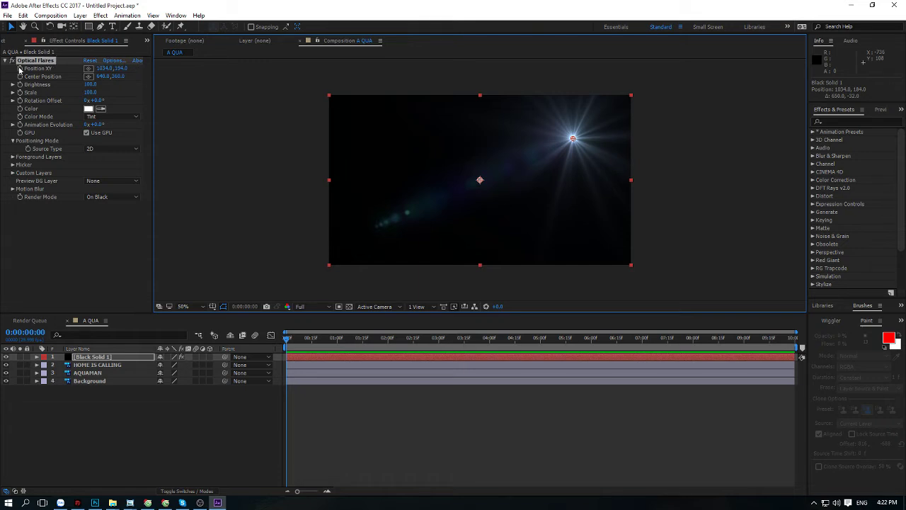
# Open the Optical Flares Options editor and maximize it to fill the screen.
pyautogui.click(110, 61)
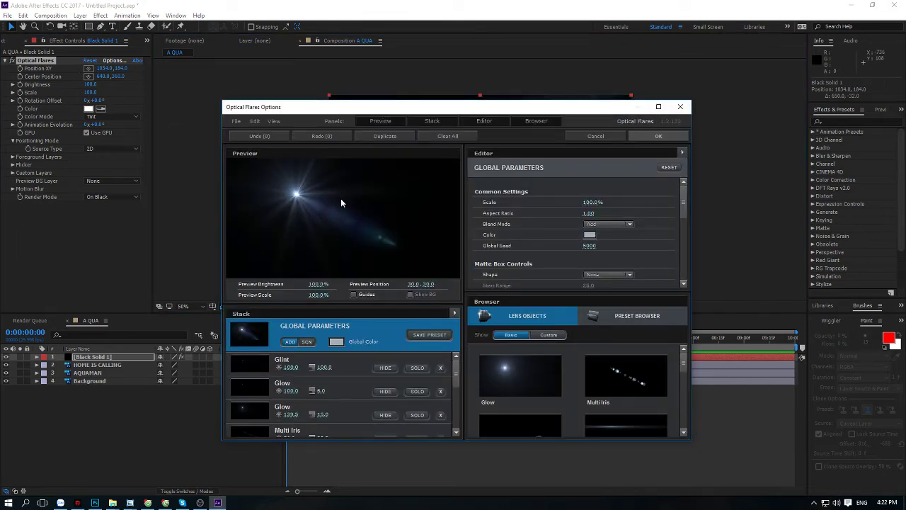
pyautogui.moveTo(296, 196); pyautogui.dragTo(383, 192)
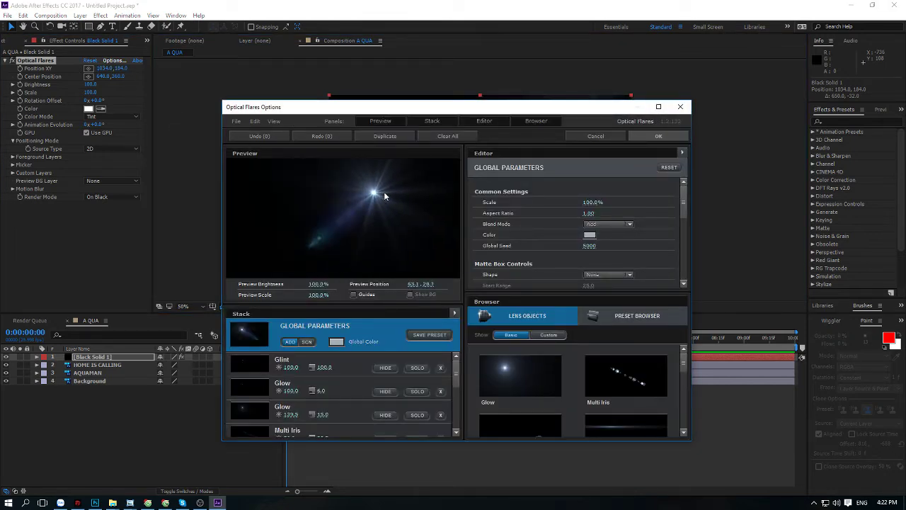
pyautogui.scroll(-1, 525, 360)
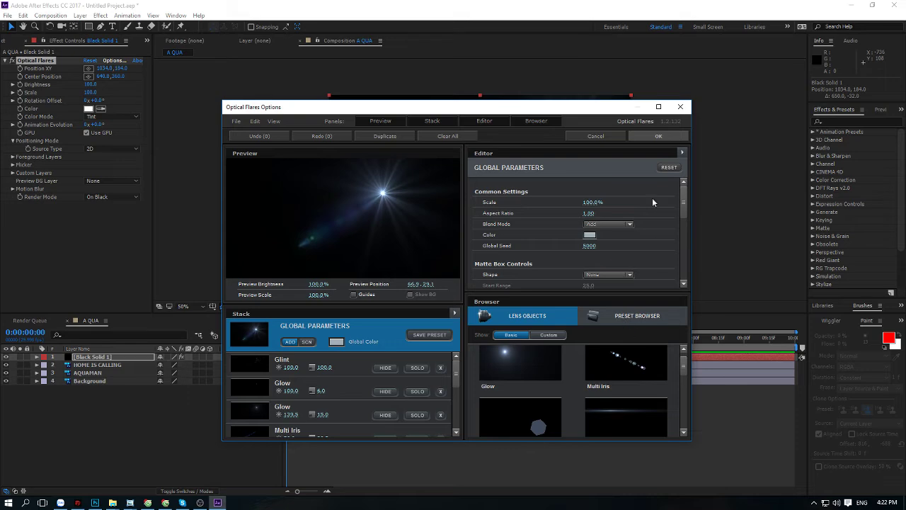
pyautogui.click(658, 106)
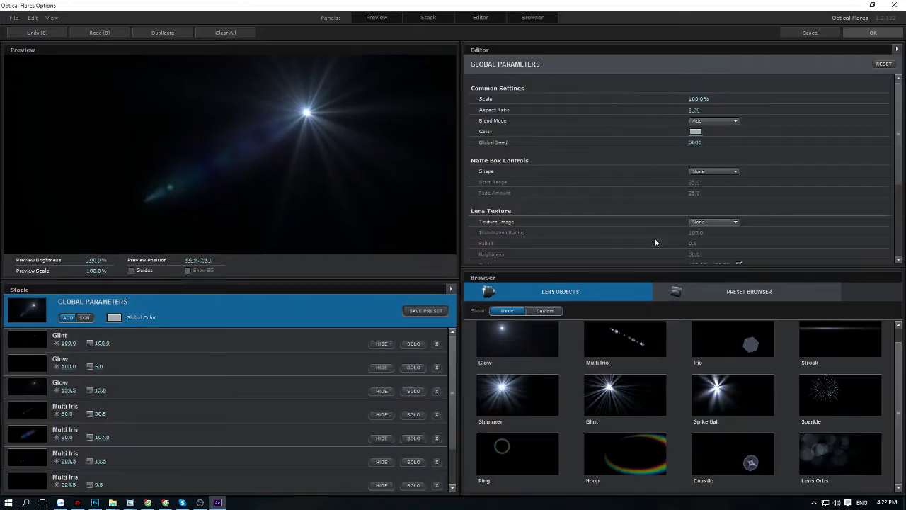
# Load the Cool Flare preset from the Motion Graphics presets, nudging the preview flare right.
pyautogui.click(743, 293)
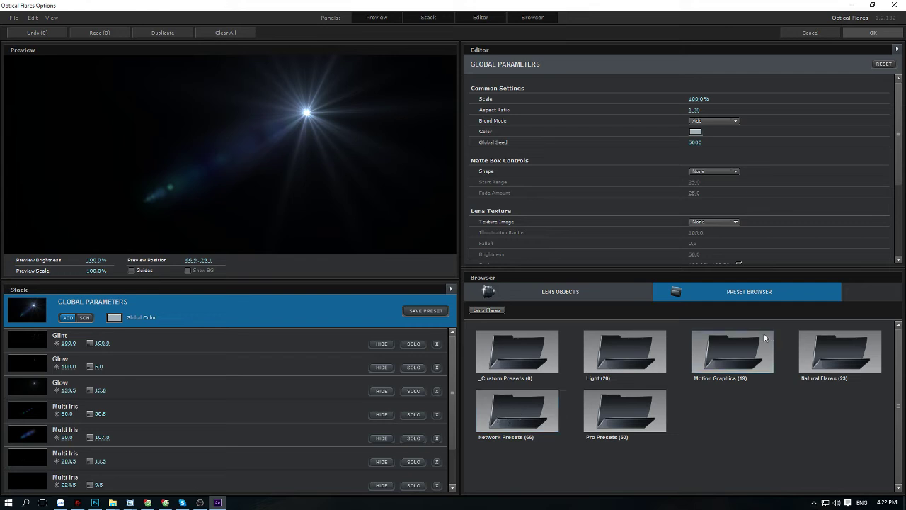
pyautogui.doubleClick(748, 346)
pyautogui.scroll(-1, 674, 383)
pyautogui.doubleClick(629, 404)
pyautogui.doubleClick(624, 343)
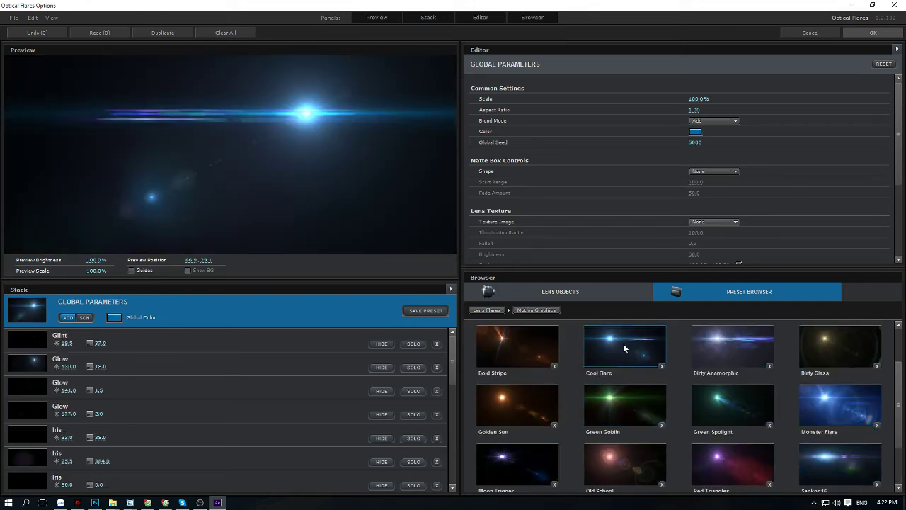
pyautogui.click(383, 111)
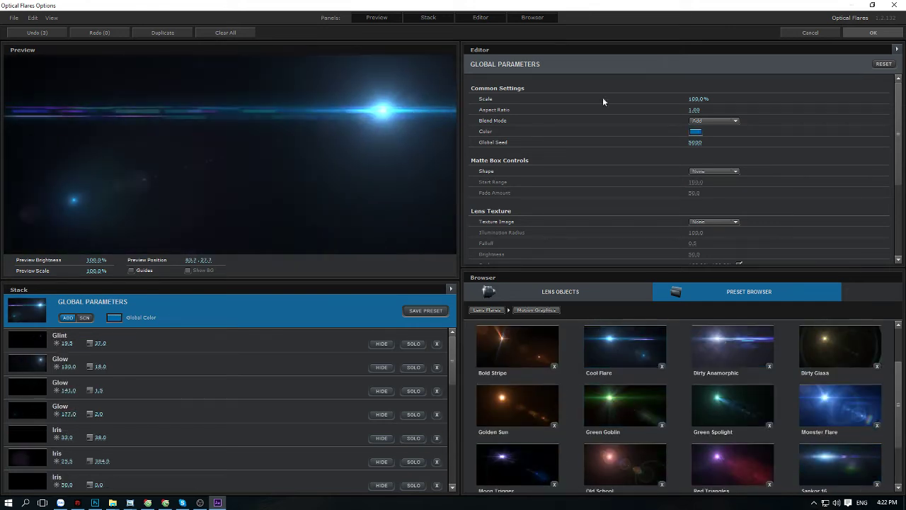
# Accept the Cool Flare settings and drag the flare source left to 174, 236.
pyautogui.click(872, 5)
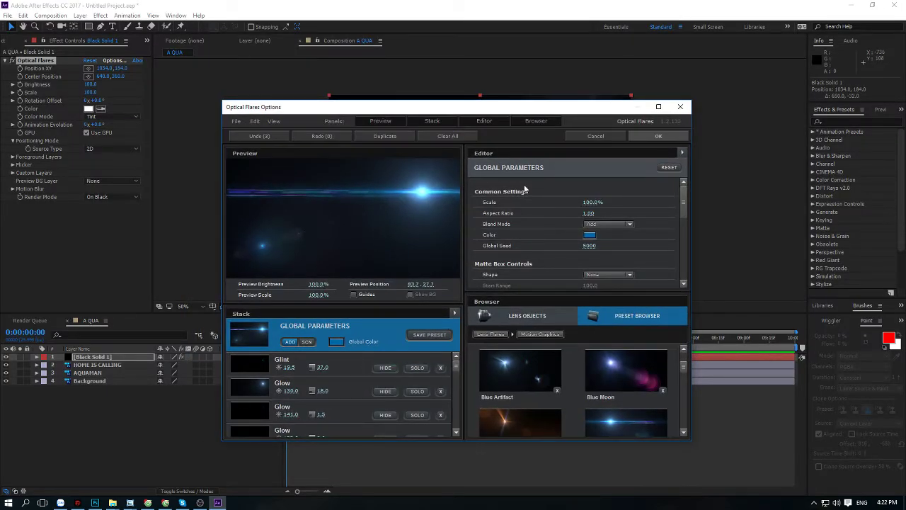
pyautogui.click(651, 137)
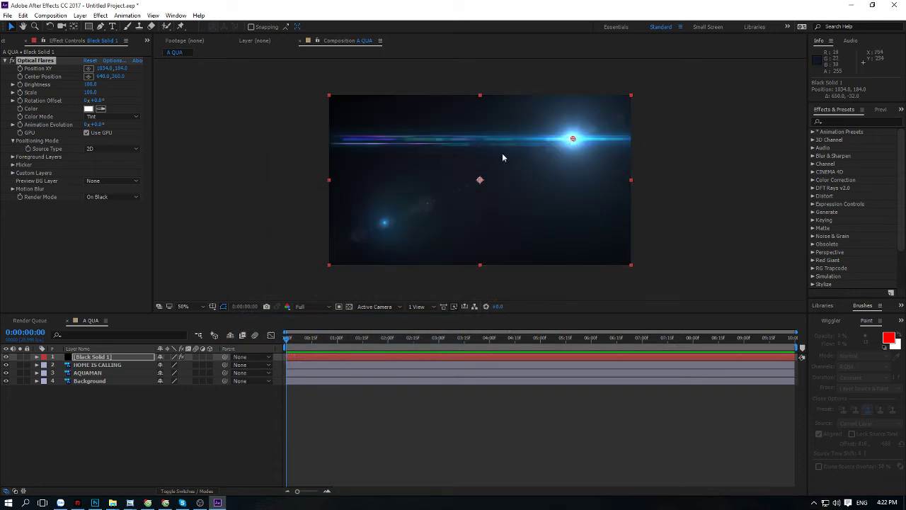
pyautogui.moveTo(573, 139)
pyautogui.mouseDown()
pyautogui.moveTo(382, 140)
pyautogui.moveTo(369, 151)
pyautogui.mouseUp()
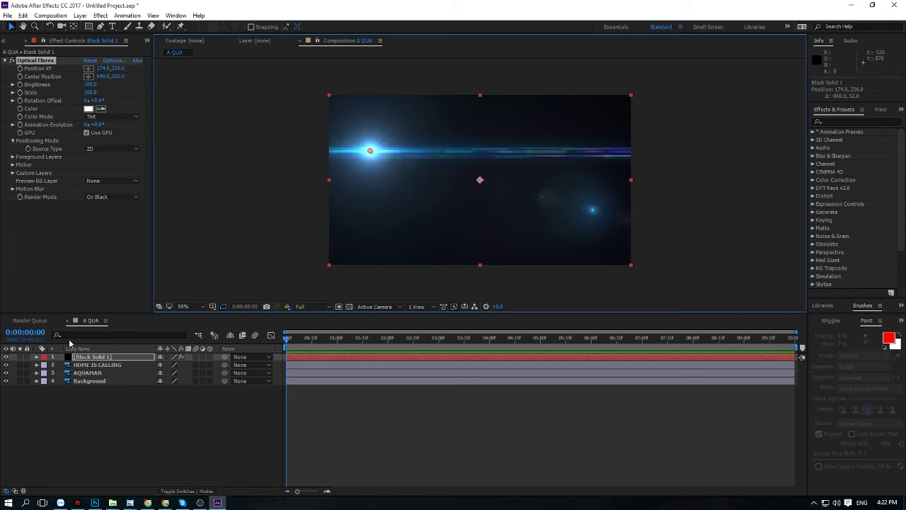
pyautogui.click(3, 359)
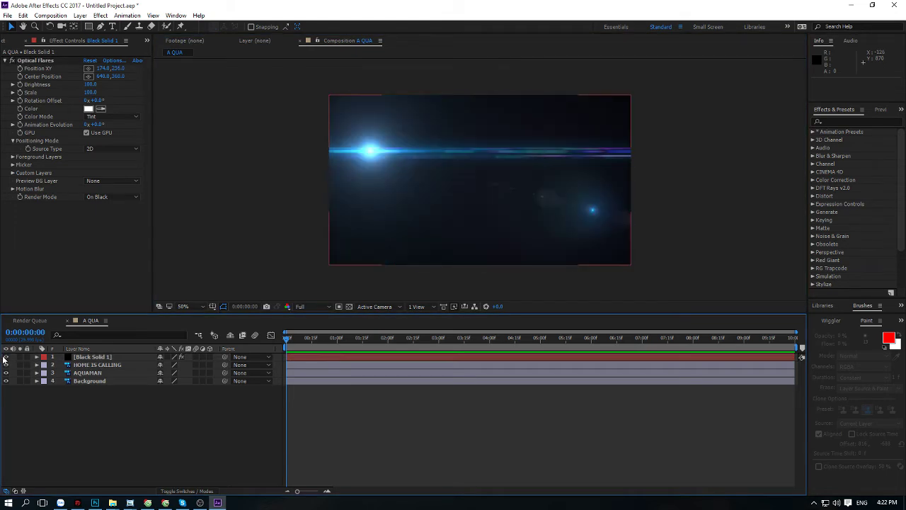
# Reveal the Mode column, try Screen on Black Solid 1, then set it back to Normal.
pyautogui.click(109, 358)
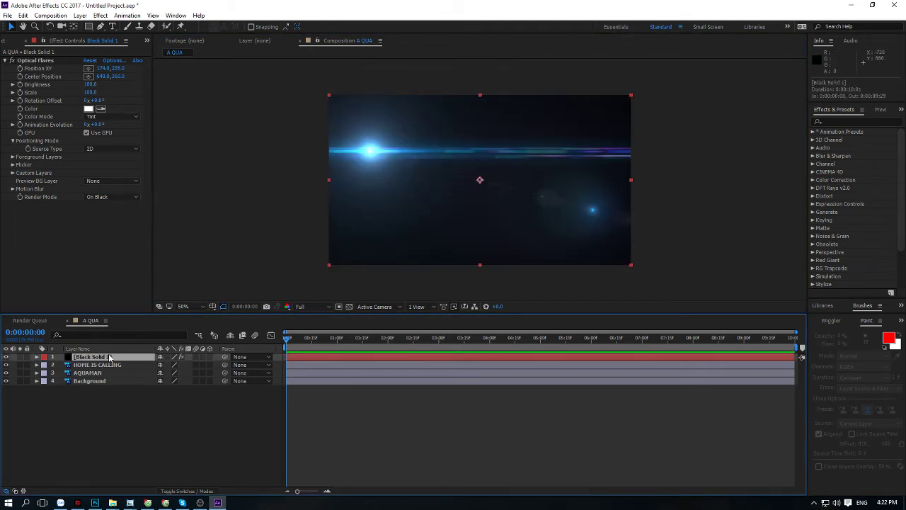
pyautogui.press('F4')
pyautogui.click(174, 356)
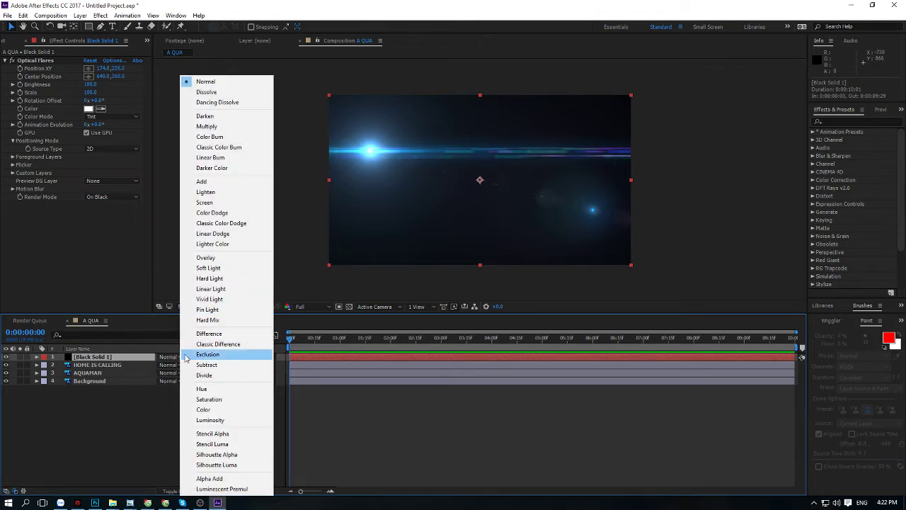
pyautogui.click(222, 203)
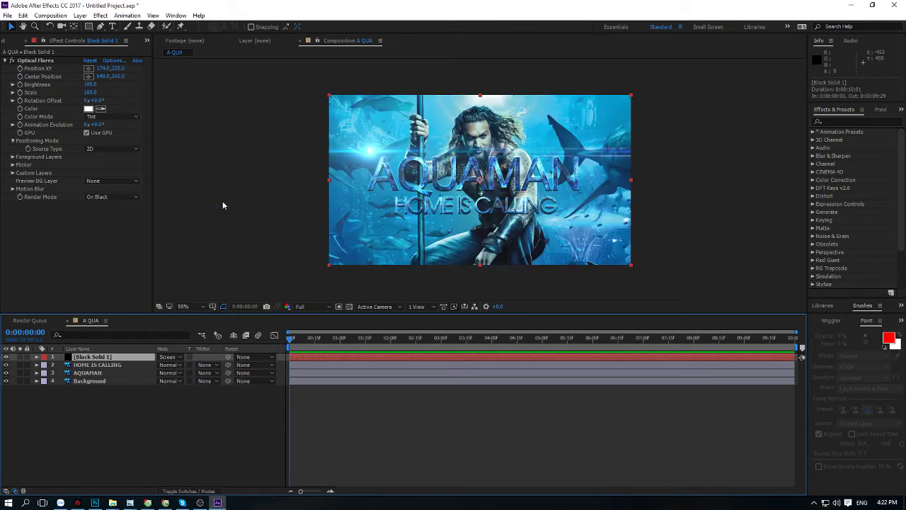
pyautogui.click(172, 357)
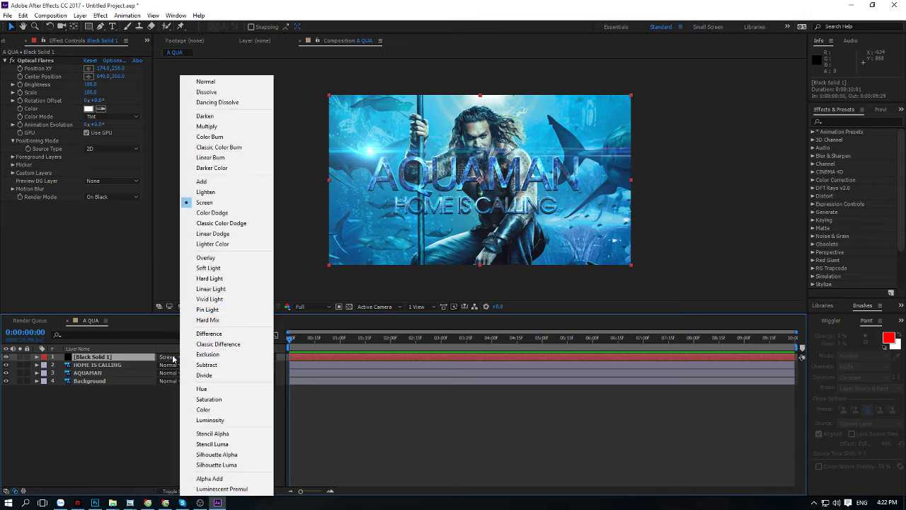
pyautogui.click(212, 82)
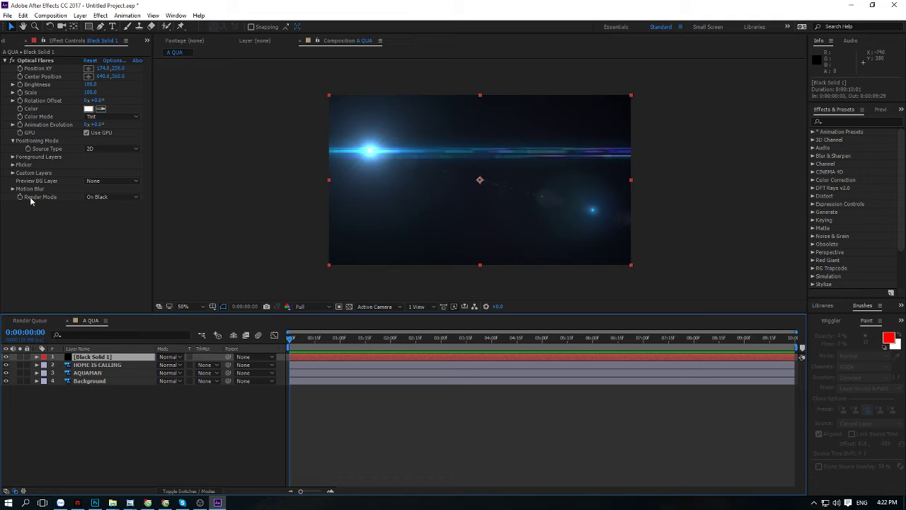
# Set Render Mode to On Transparent and place the flare at 202, 264 on the title's left.
pyautogui.click(92, 197)
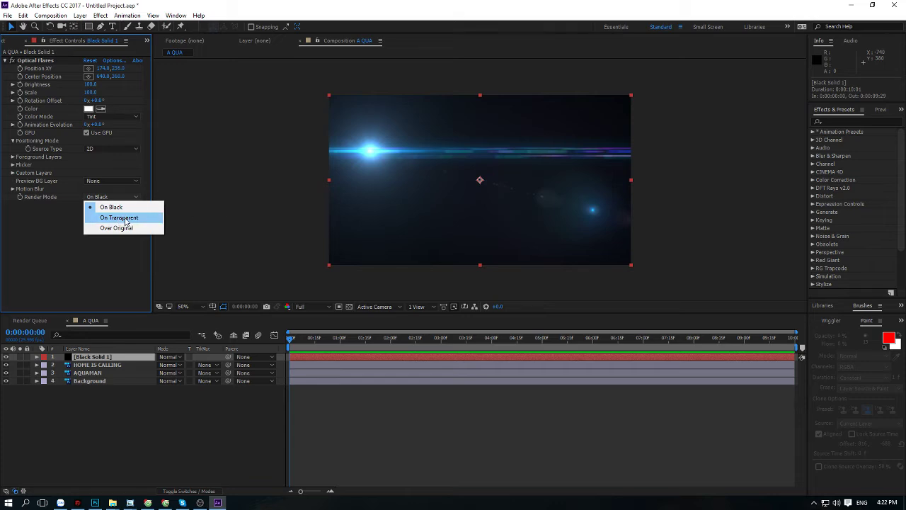
pyautogui.click(126, 219)
pyautogui.moveTo(369, 152)
pyautogui.mouseDown()
pyautogui.moveTo(447, 160)
pyautogui.moveTo(530, 152)
pyautogui.moveTo(385, 158)
pyautogui.mouseUp()
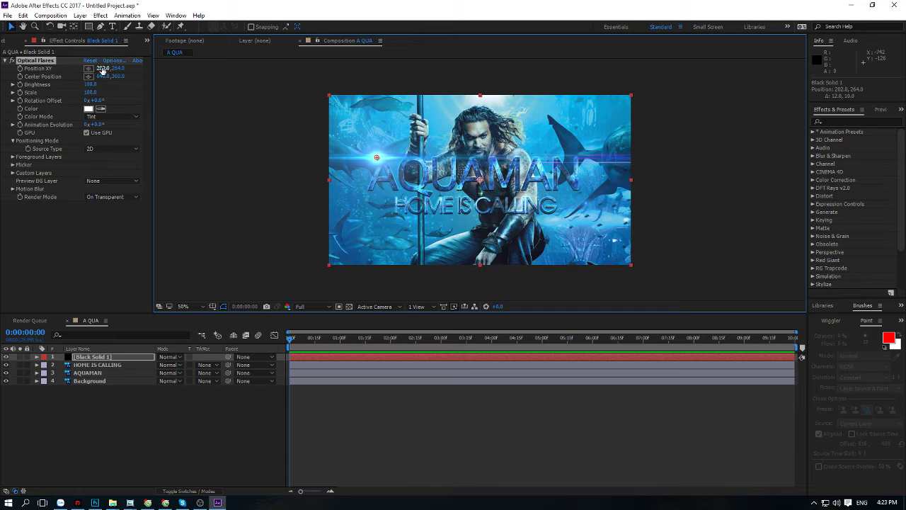
# Put the flare at the title's right end and start Position XY keyframing at frame 0.
pyautogui.click(89, 68)
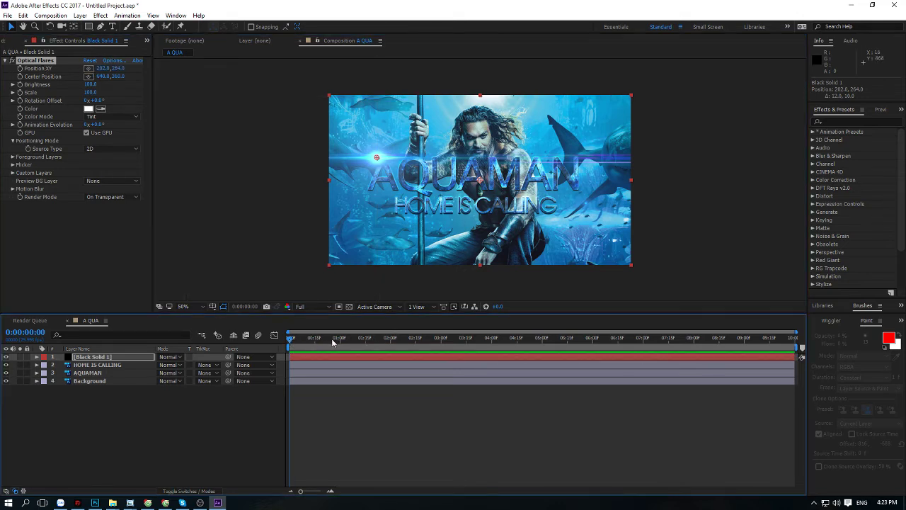
pyautogui.moveTo(326, 338); pyautogui.dragTo(342, 338)
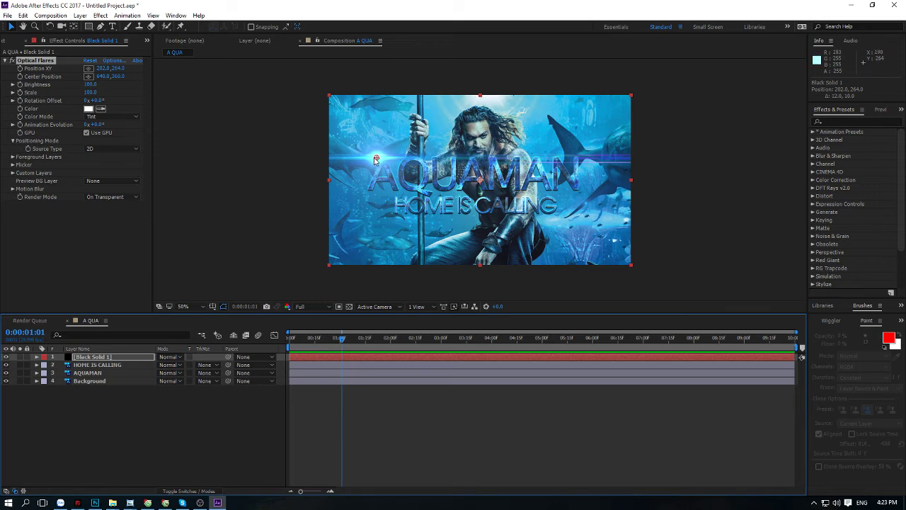
pyautogui.moveTo(375, 160); pyautogui.dragTo(565, 156)
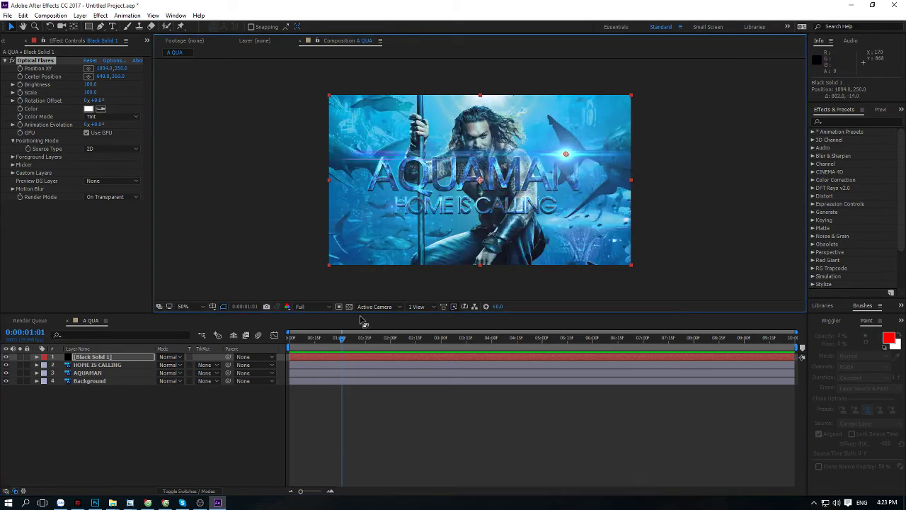
pyautogui.moveTo(342, 339); pyautogui.dragTo(283, 347)
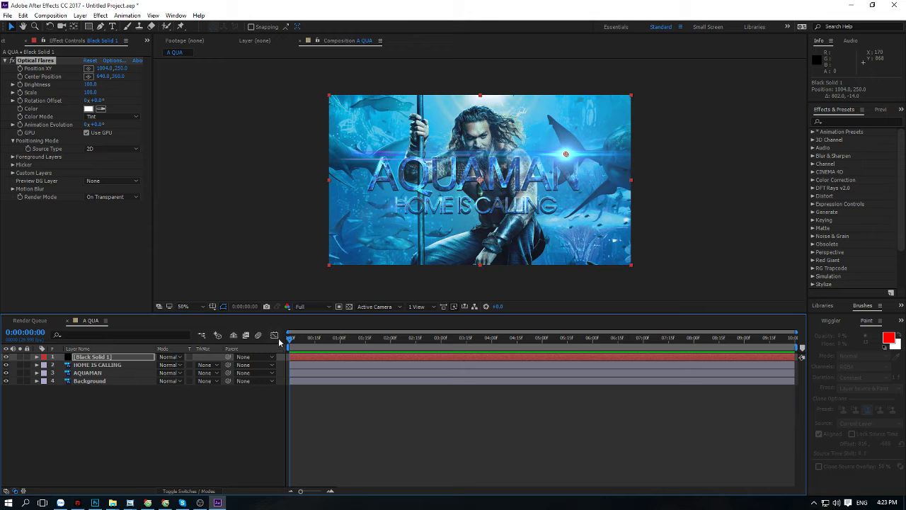
pyautogui.click(21, 68)
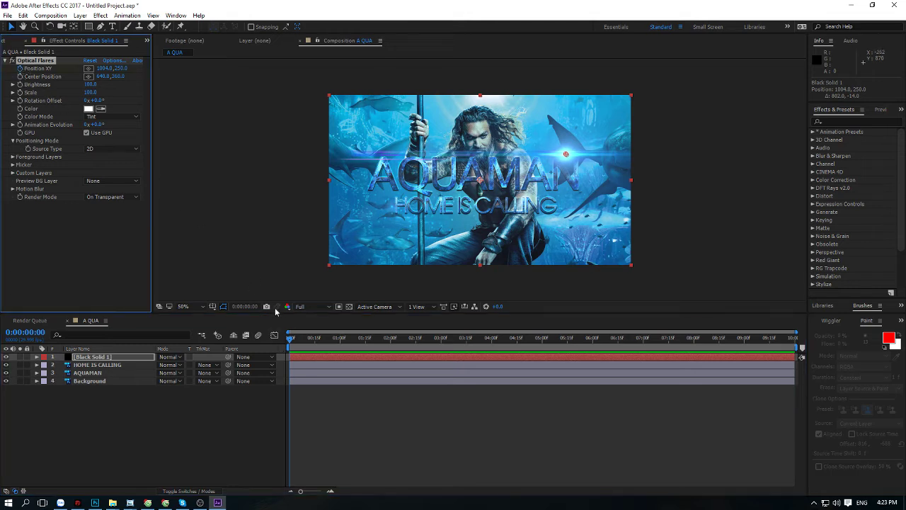
# Keyframe the flare moving left across the title to 626, 256 at 1:15, then preview.
pyautogui.moveTo(292, 345); pyautogui.dragTo(339, 345)
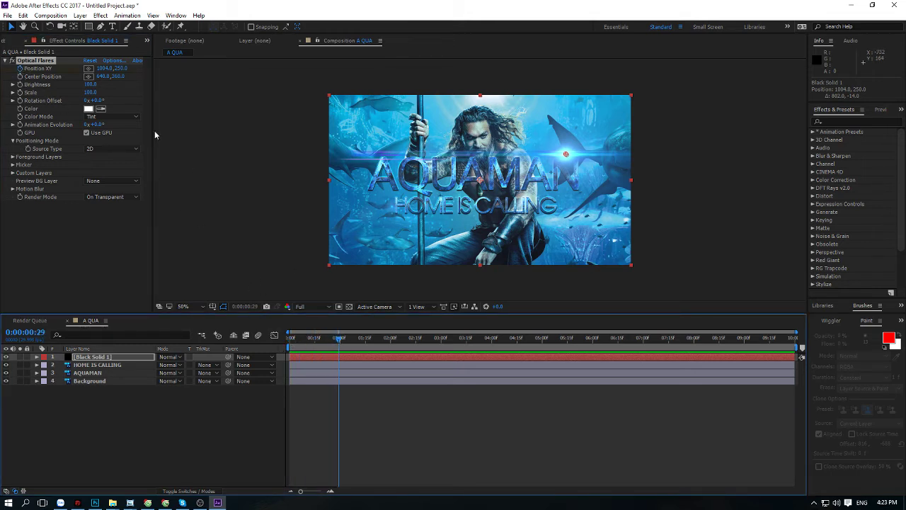
pyautogui.moveTo(566, 154); pyautogui.dragTo(396, 157)
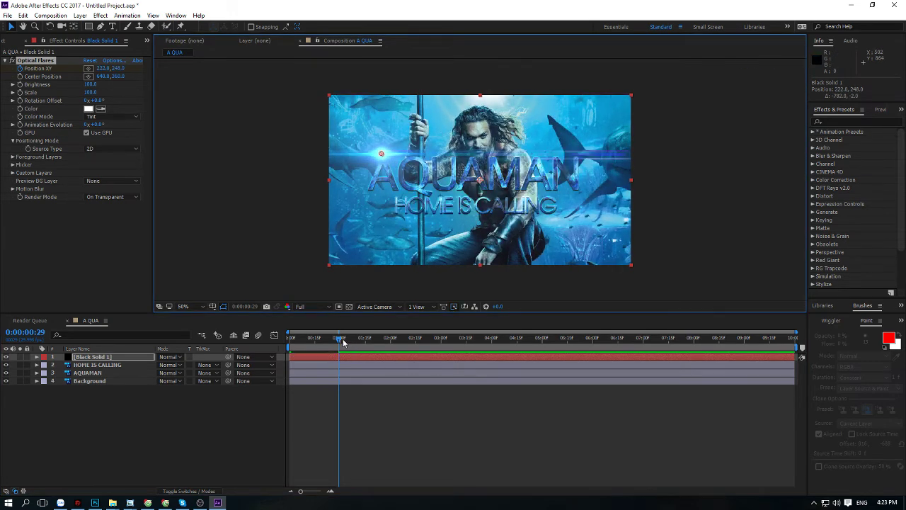
pyautogui.moveTo(340, 340)
pyautogui.mouseDown()
pyautogui.moveTo(277, 347)
pyautogui.moveTo(365, 347)
pyautogui.mouseUp()
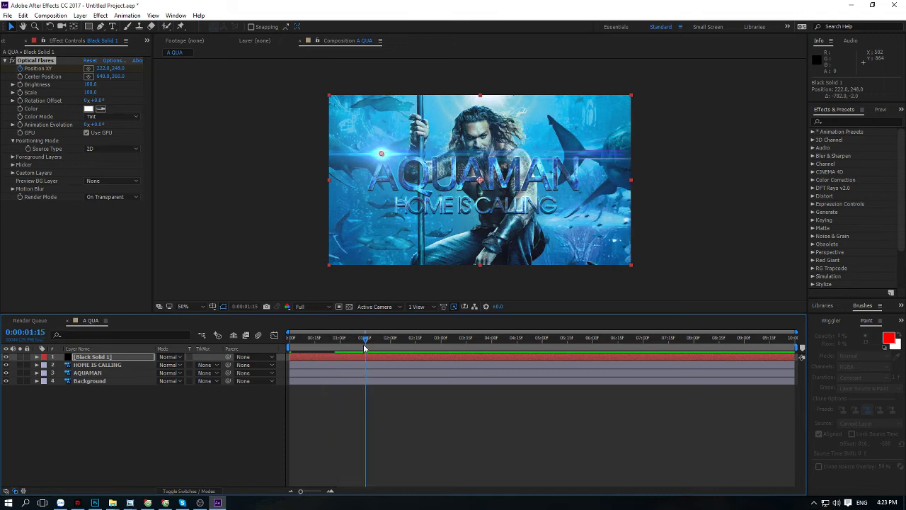
pyautogui.click(88, 71)
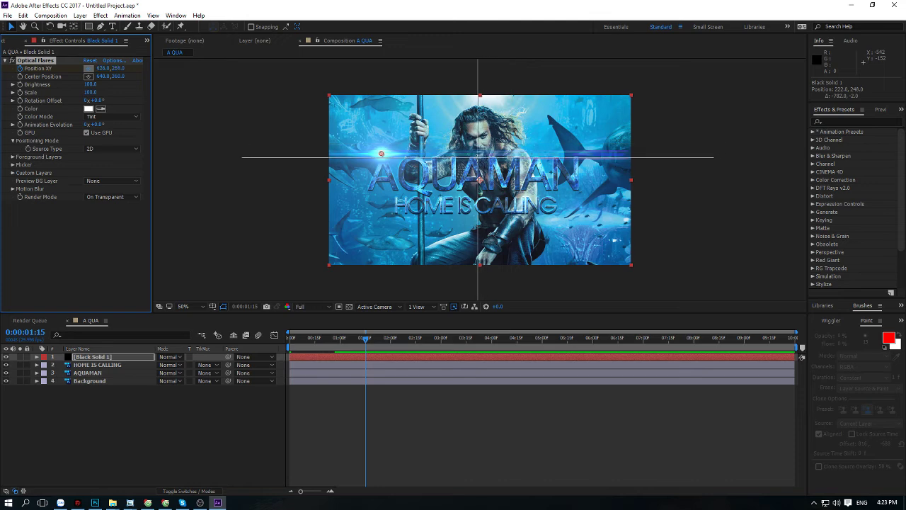
pyautogui.click(478, 157)
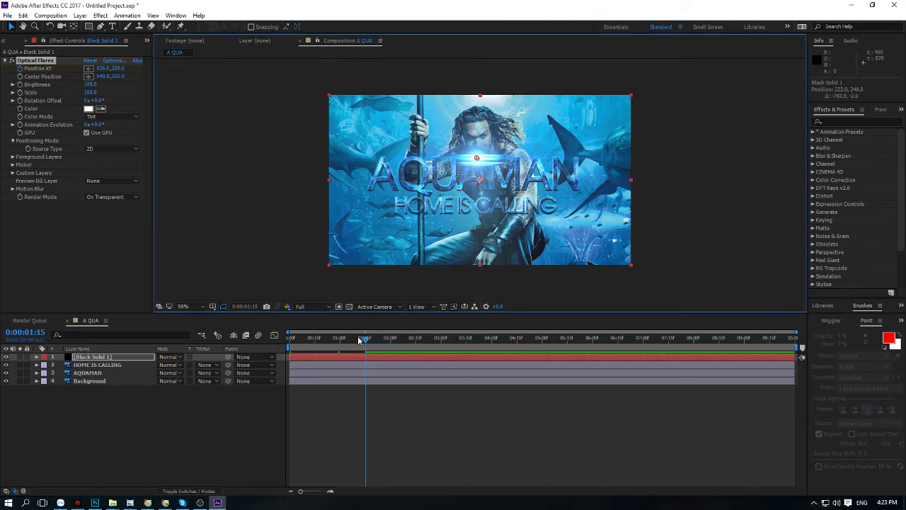
pyautogui.moveTo(359, 341); pyautogui.dragTo(283, 343)
pyautogui.press('space')
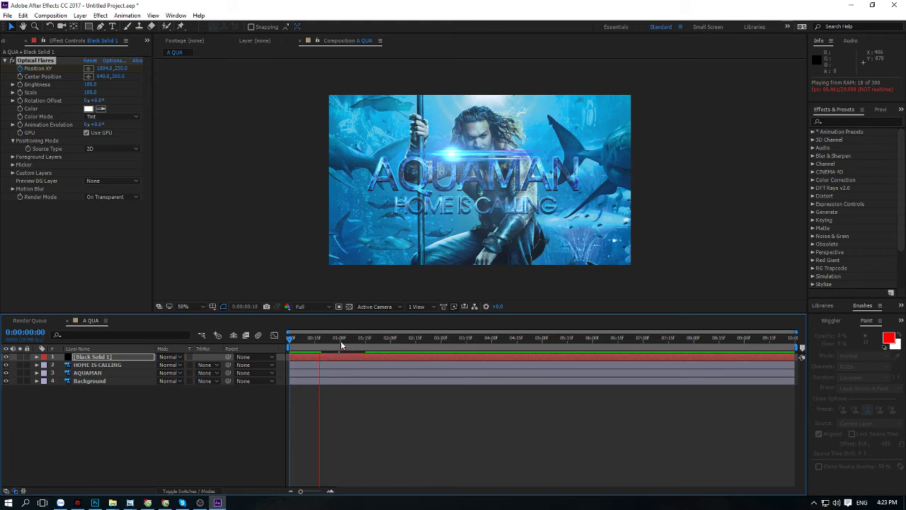
# Stop the preview and make the Glow element larger and brighter in Optical Flares.
pyautogui.click(341, 339)
pyautogui.click(117, 62)
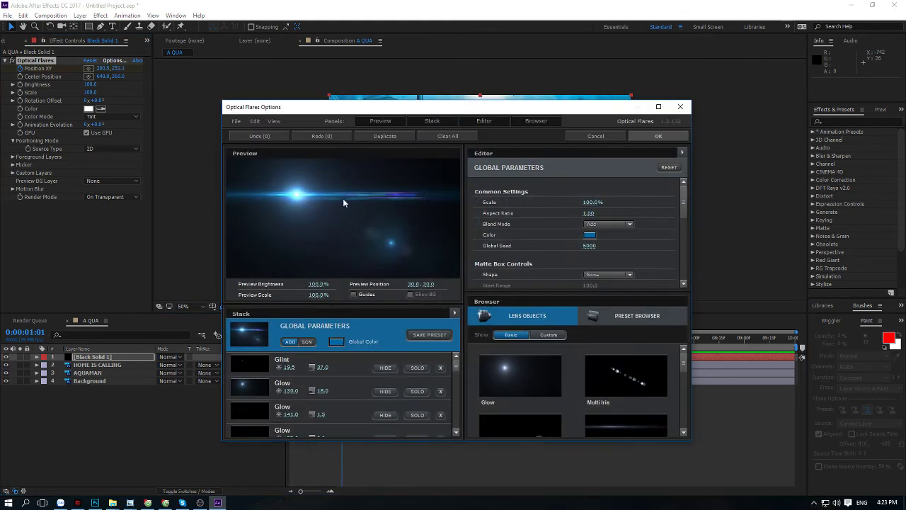
pyautogui.scroll(-1, 311, 369)
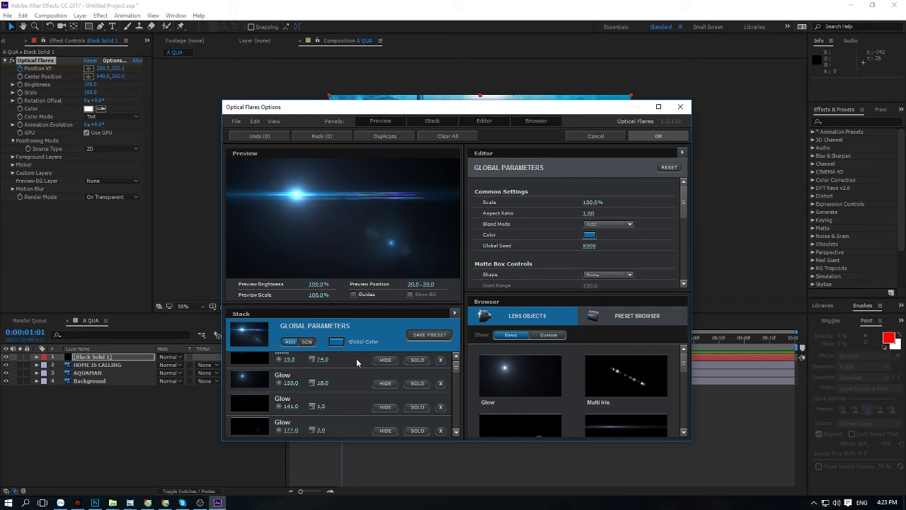
pyautogui.moveTo(329, 381); pyautogui.dragTo(296, 406)
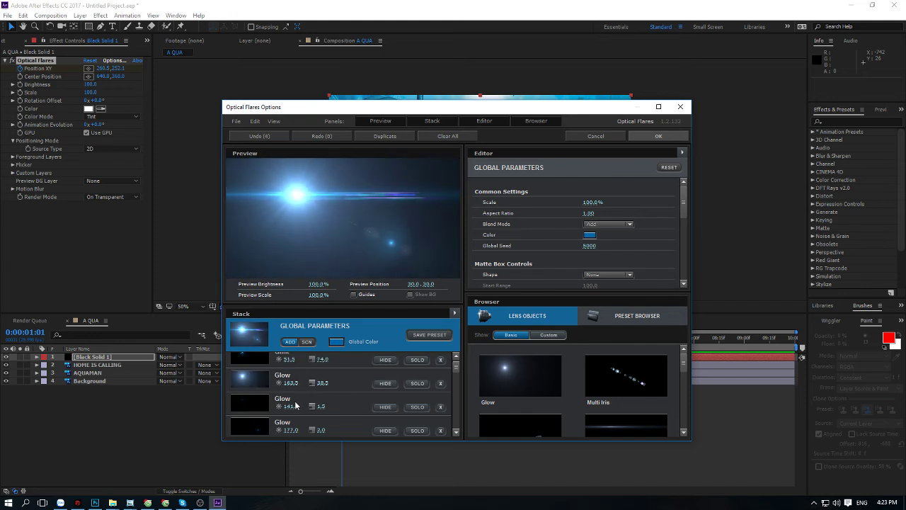
# Tint the flare's global colour cyan (00EFFF) and apply the changes.
pyautogui.scroll(-1, 533, 235)
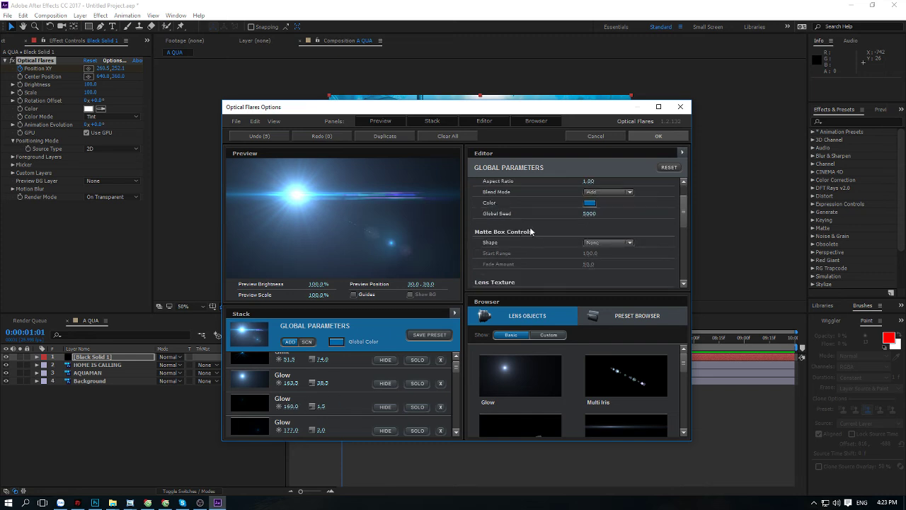
pyautogui.click(588, 204)
pyautogui.moveTo(630, 249); pyautogui.dragTo(632, 257)
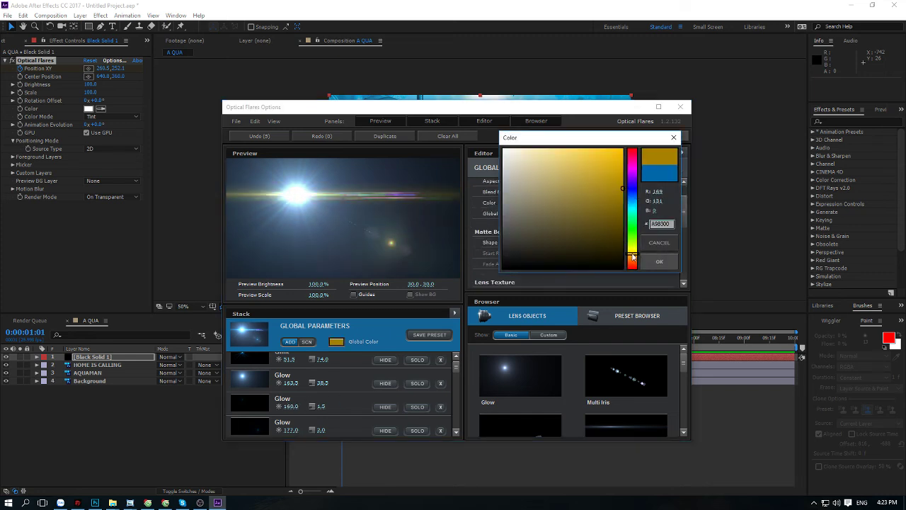
pyautogui.click(633, 170)
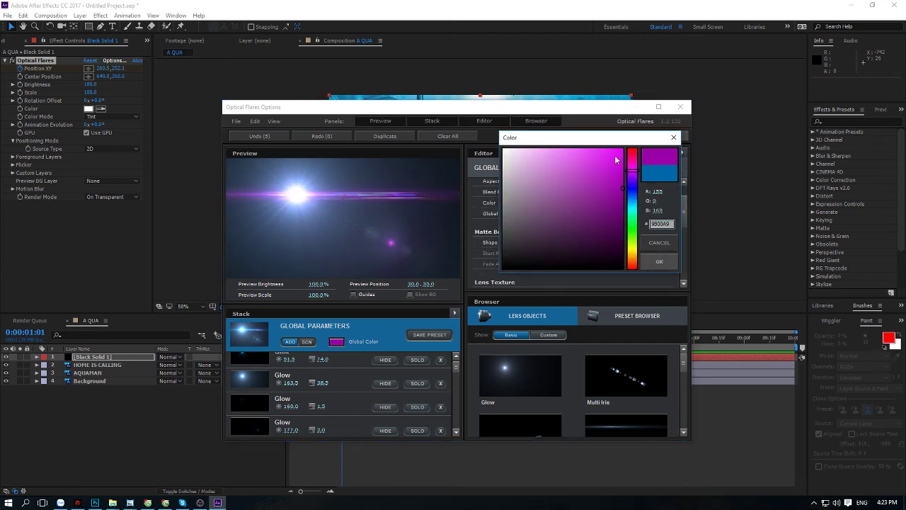
pyautogui.click(633, 209)
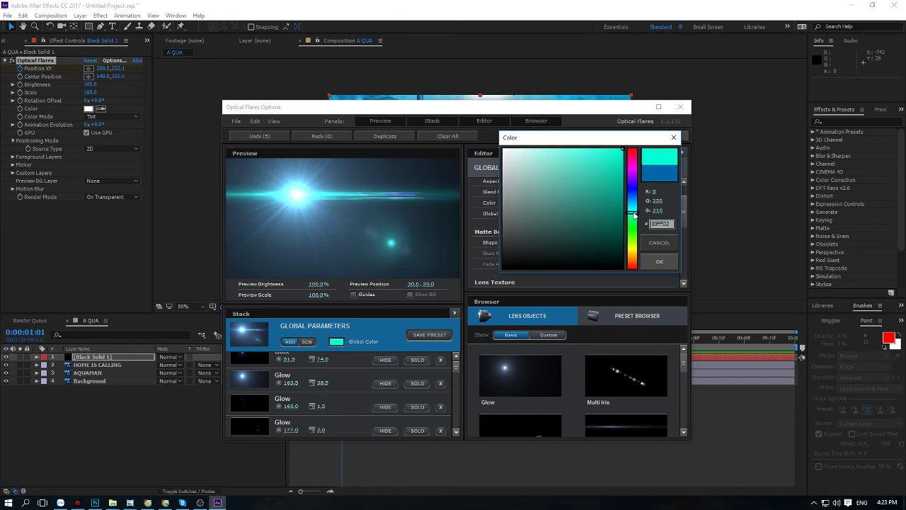
pyautogui.click(657, 261)
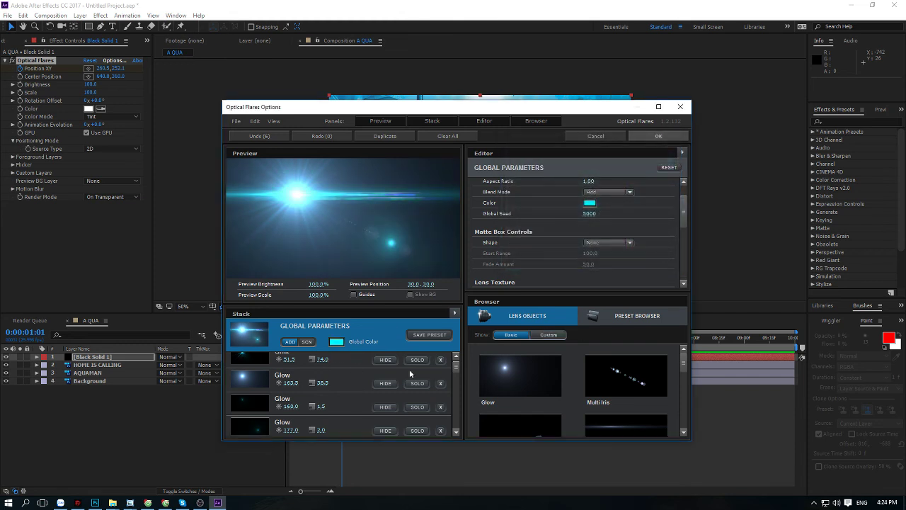
pyautogui.click(656, 136)
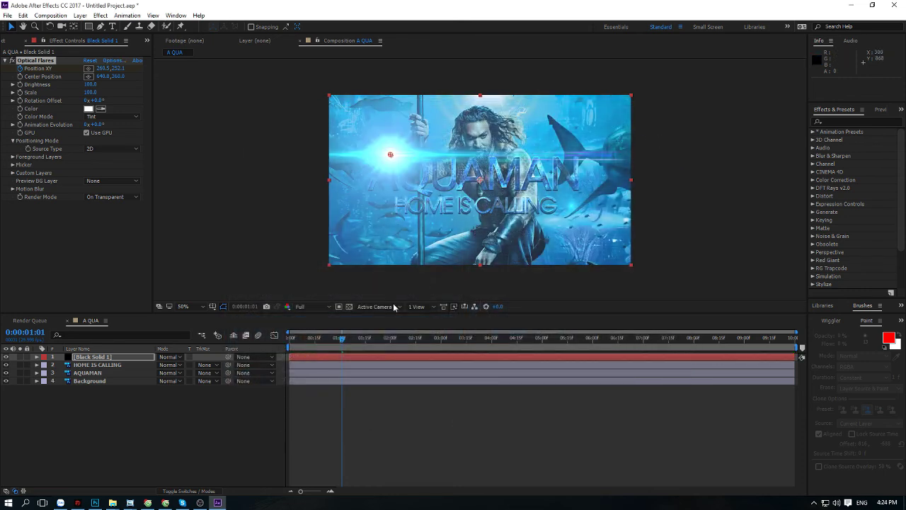
pyautogui.moveTo(356, 339)
pyautogui.mouseDown()
pyautogui.moveTo(287, 339)
pyautogui.moveTo(388, 338)
pyautogui.mouseUp()
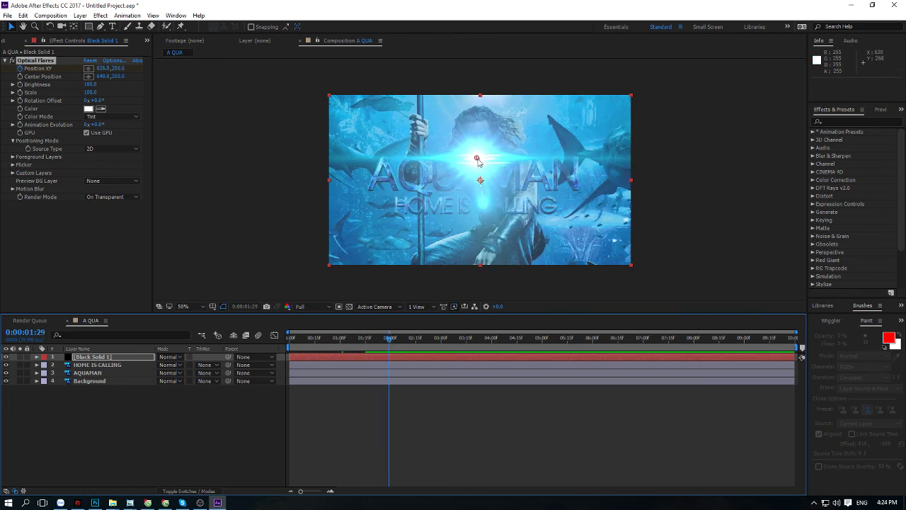
pyautogui.click(111, 220)
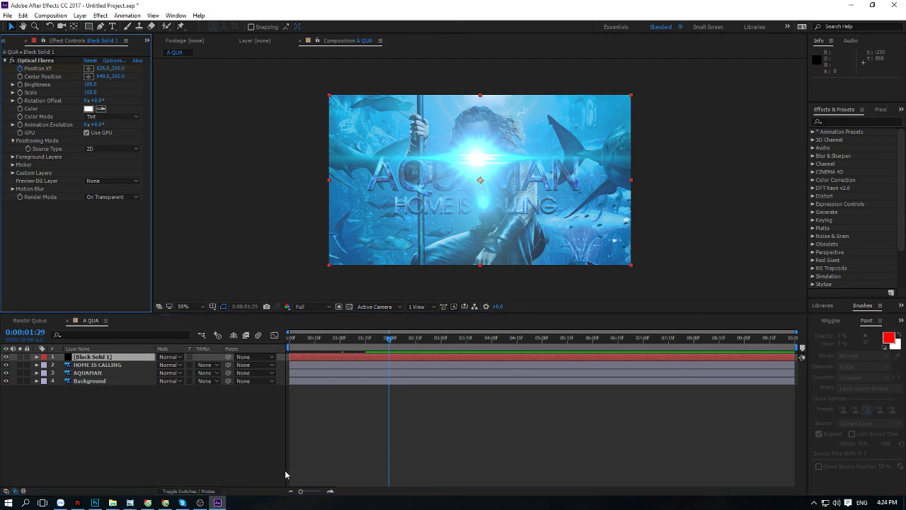